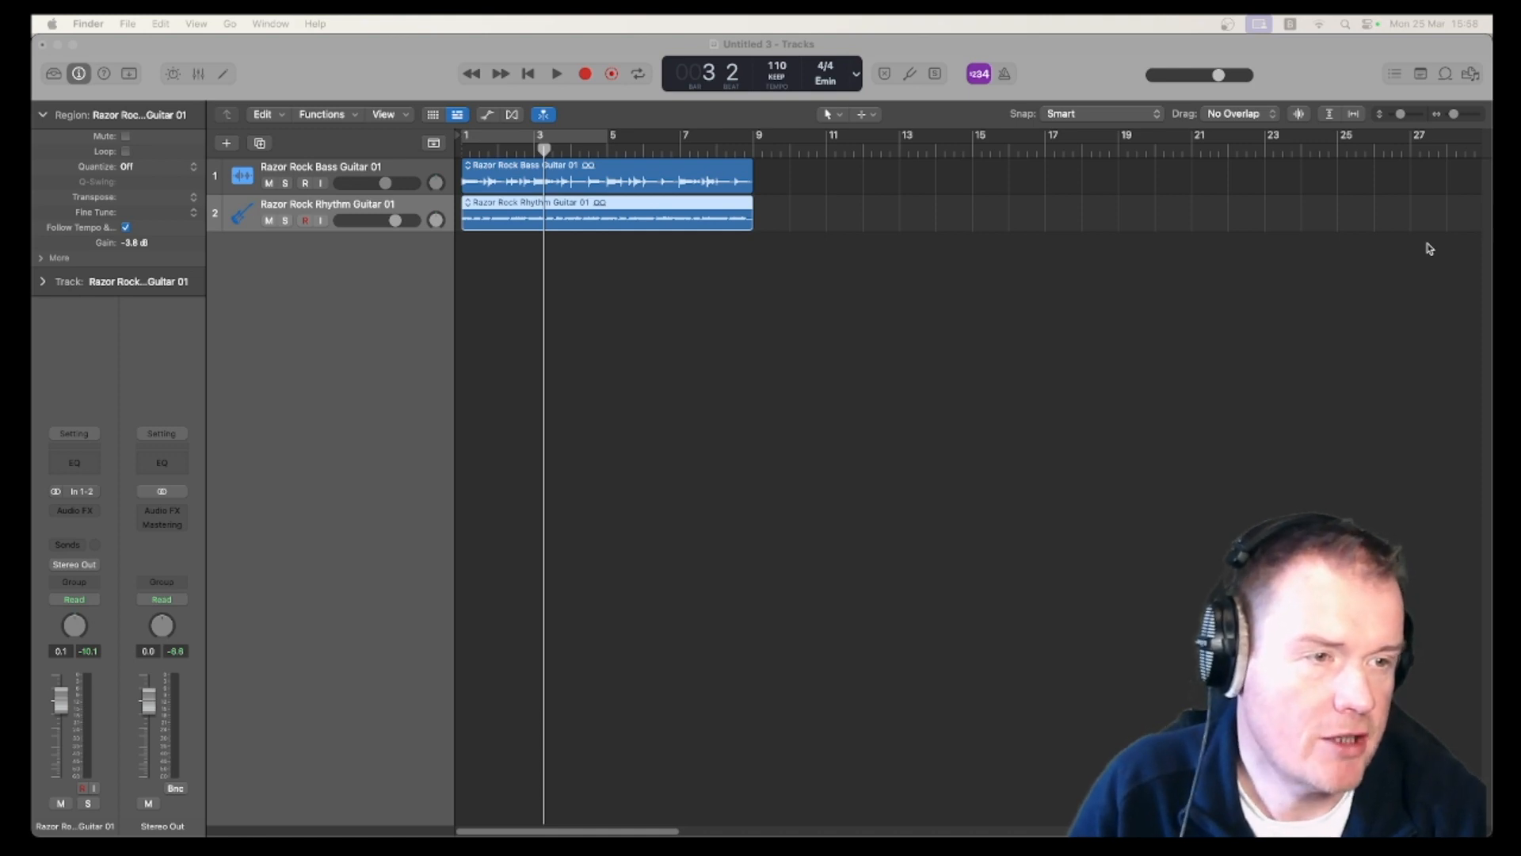
Play the bass and rhythm guitar tracks from the project start, stop playback, and briefly view the Apple Loops browser.
left_click(886, 407)
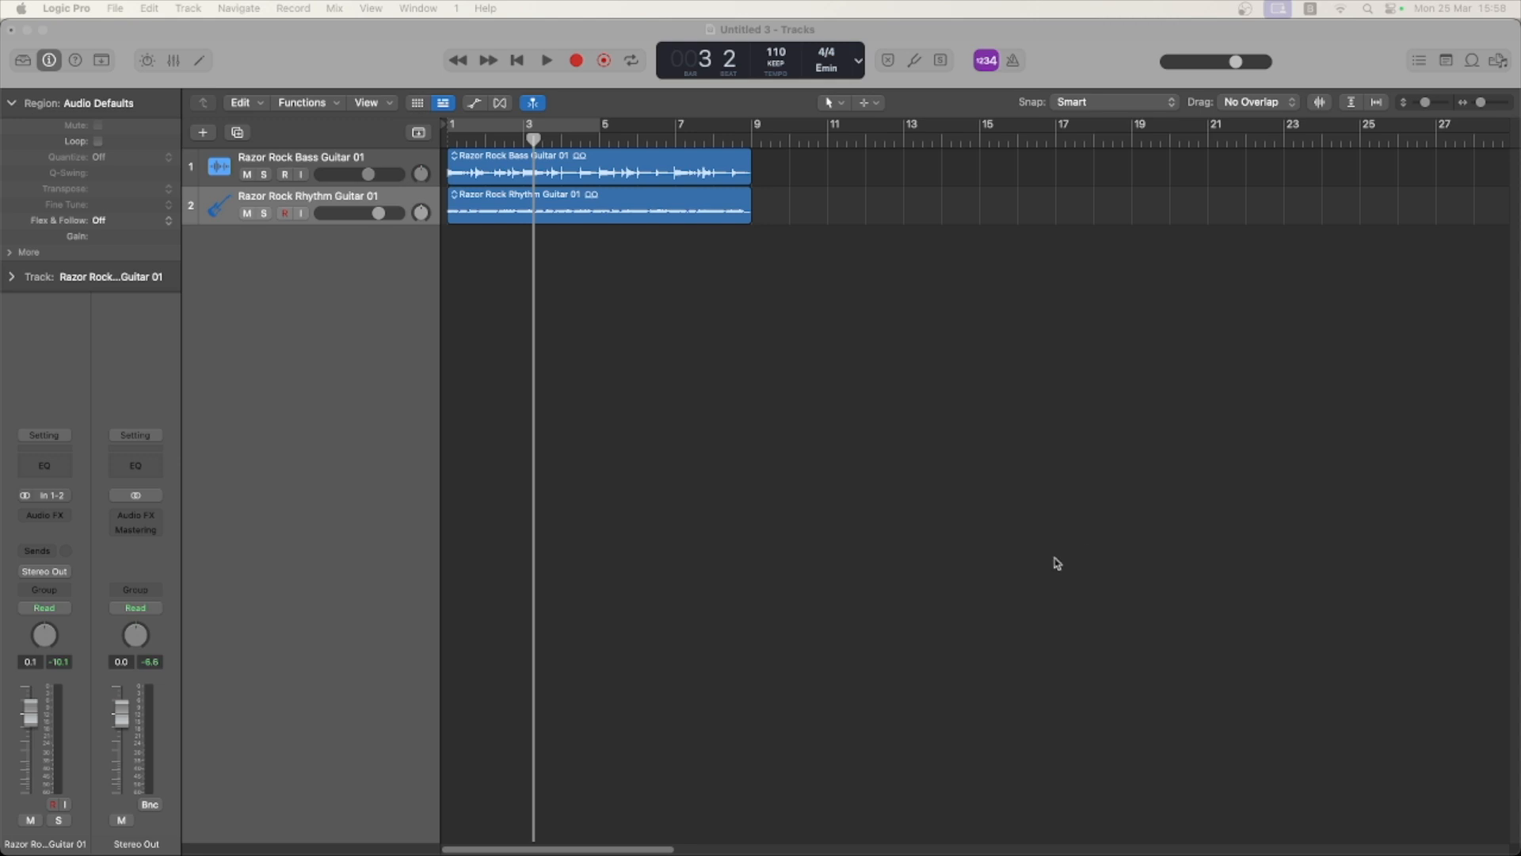
left_click(936, 464)
key("Return")
key("space")
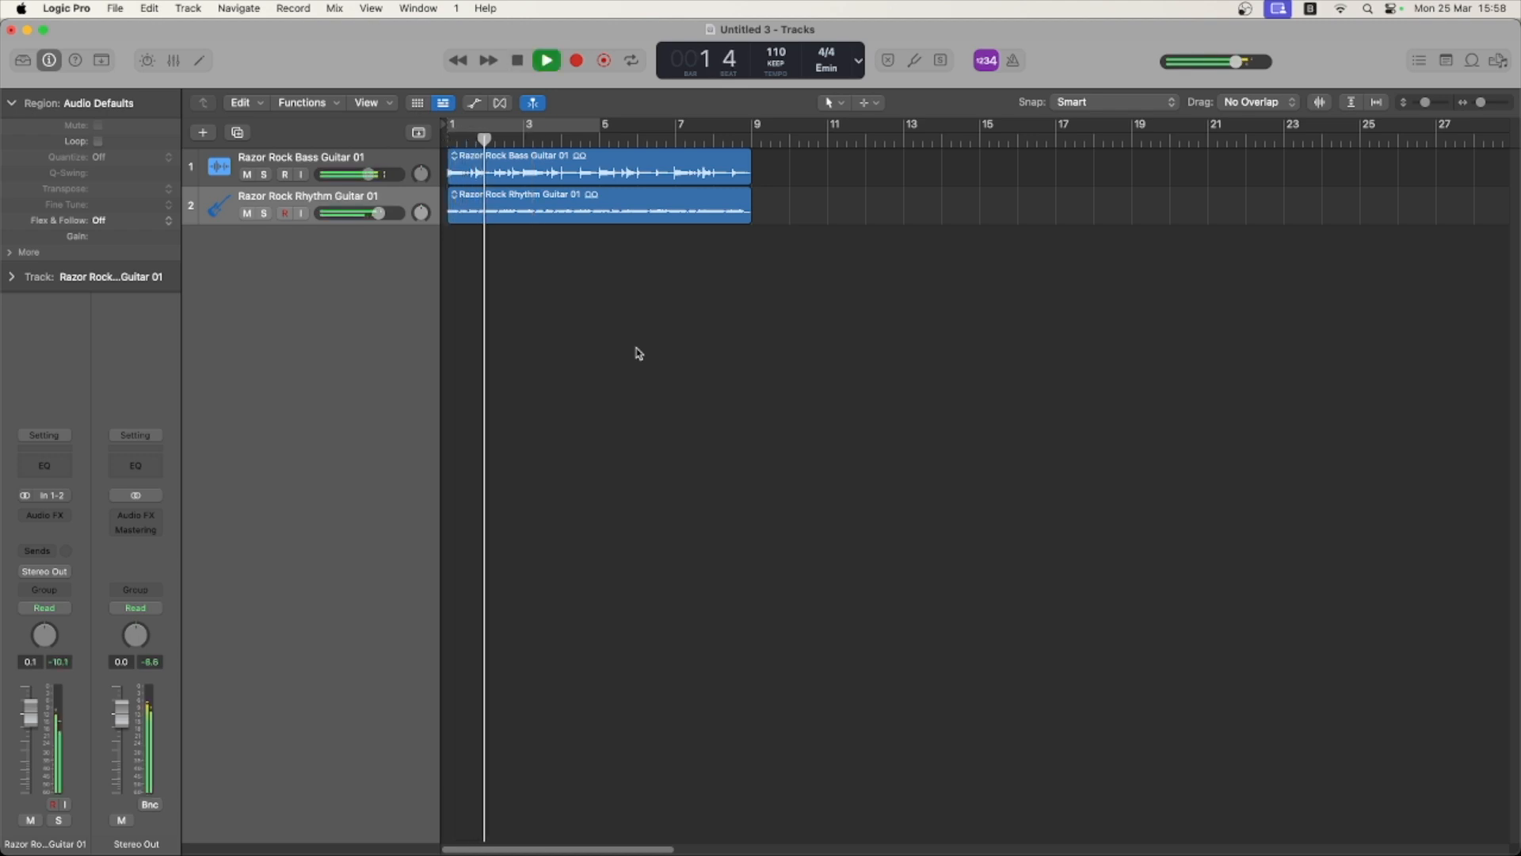
key("space")
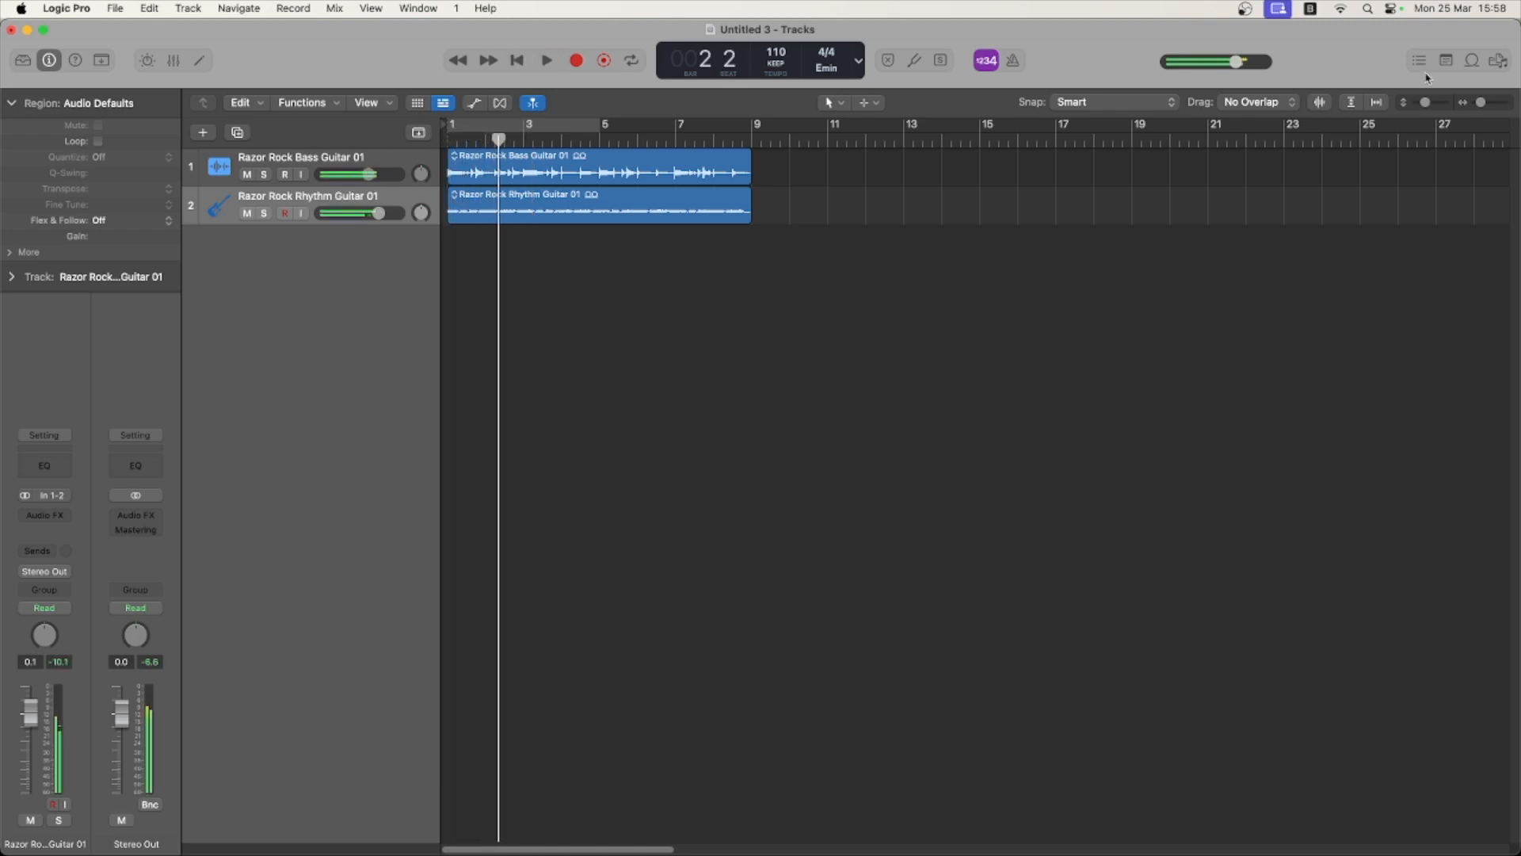
left_click(1473, 62)
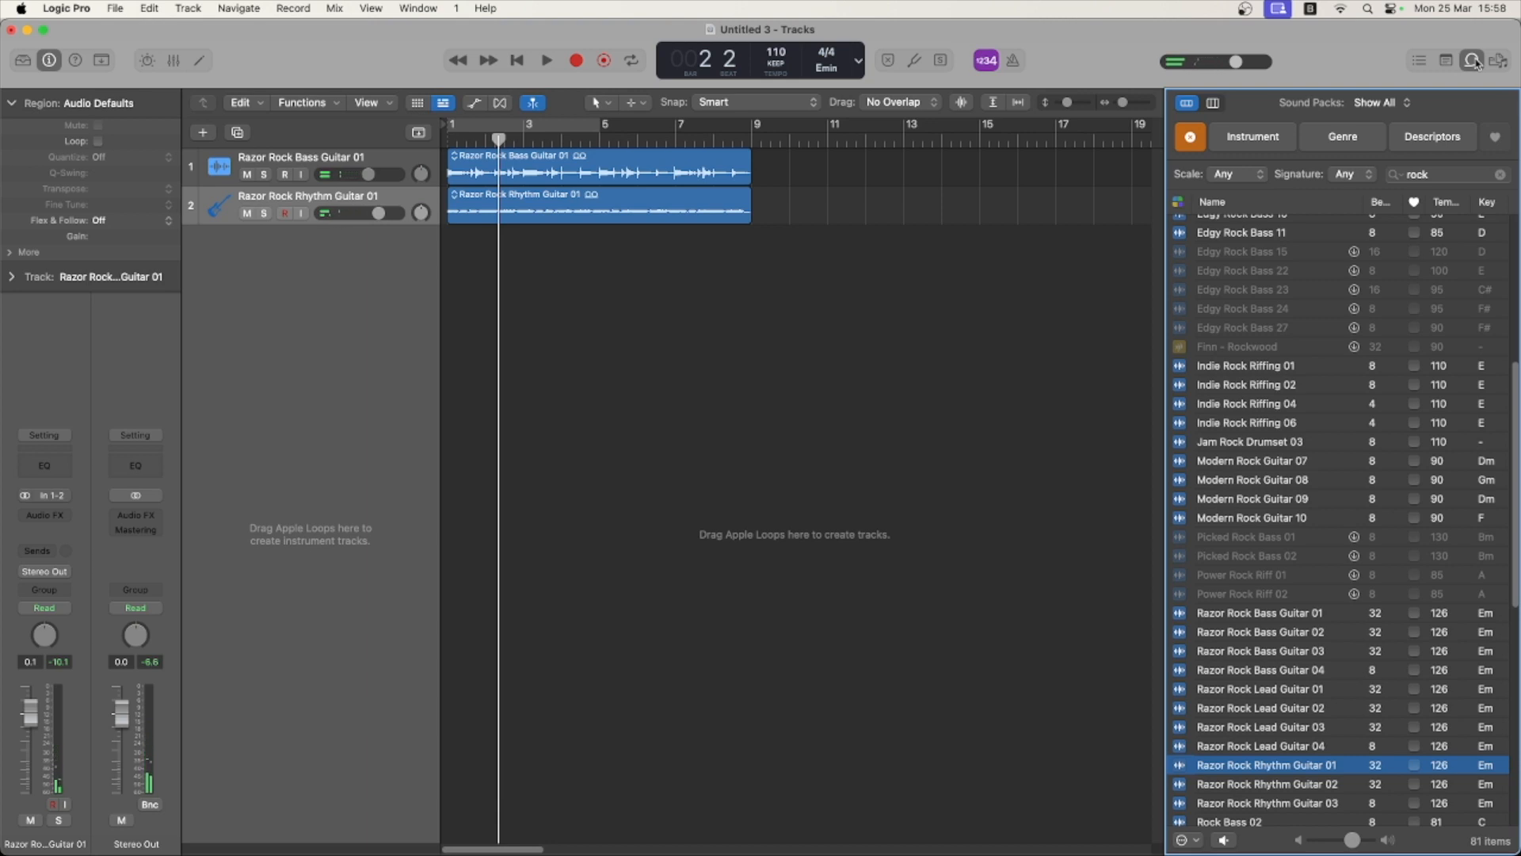
left_click(1474, 62)
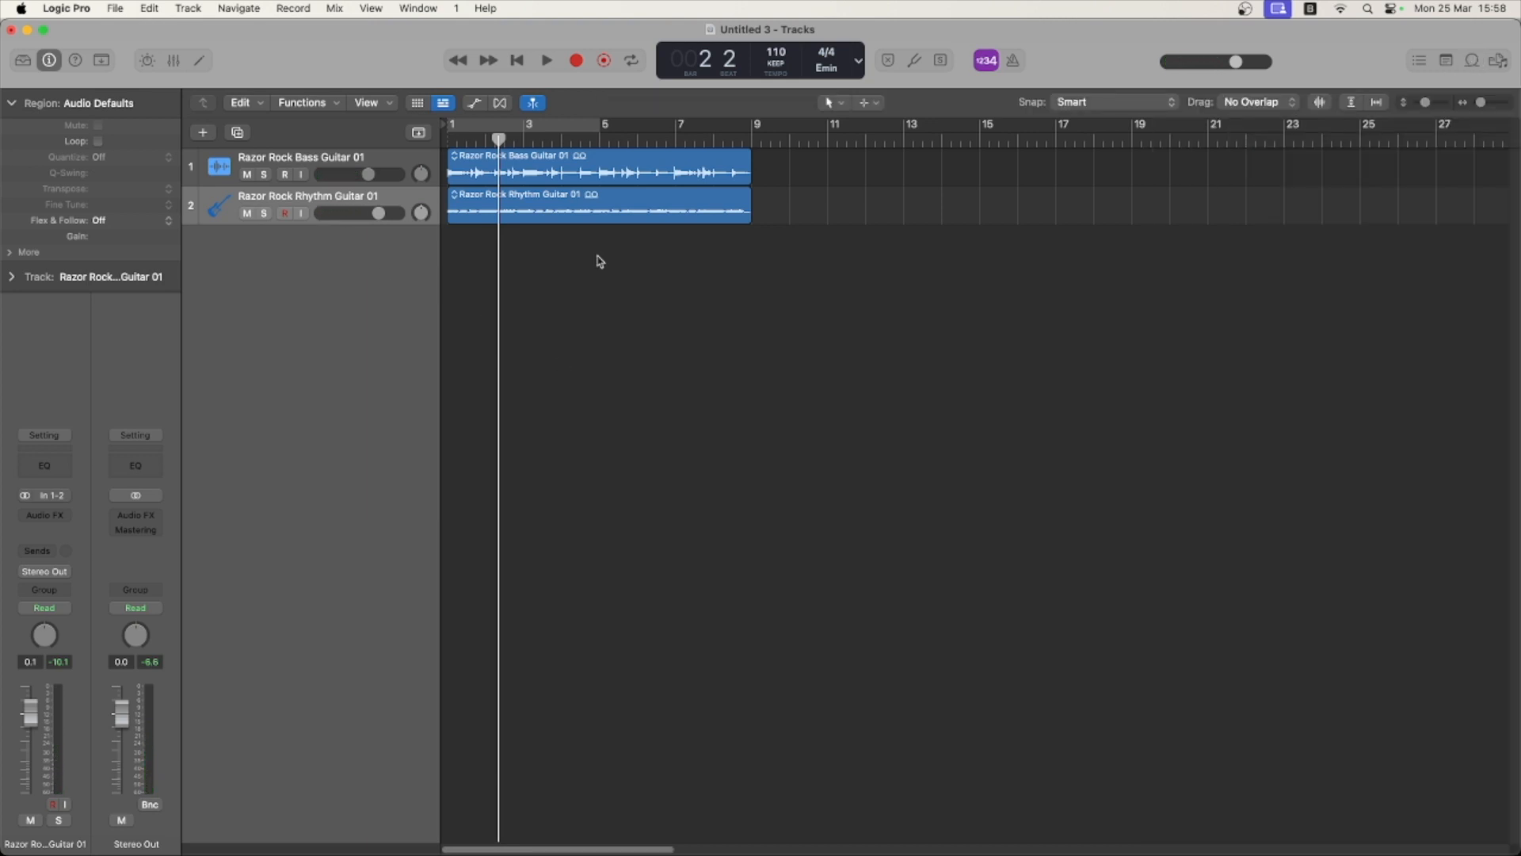
Add one Drummer track in the Rock genre and audition it together with the guitar tracks.
left_click(203, 134)
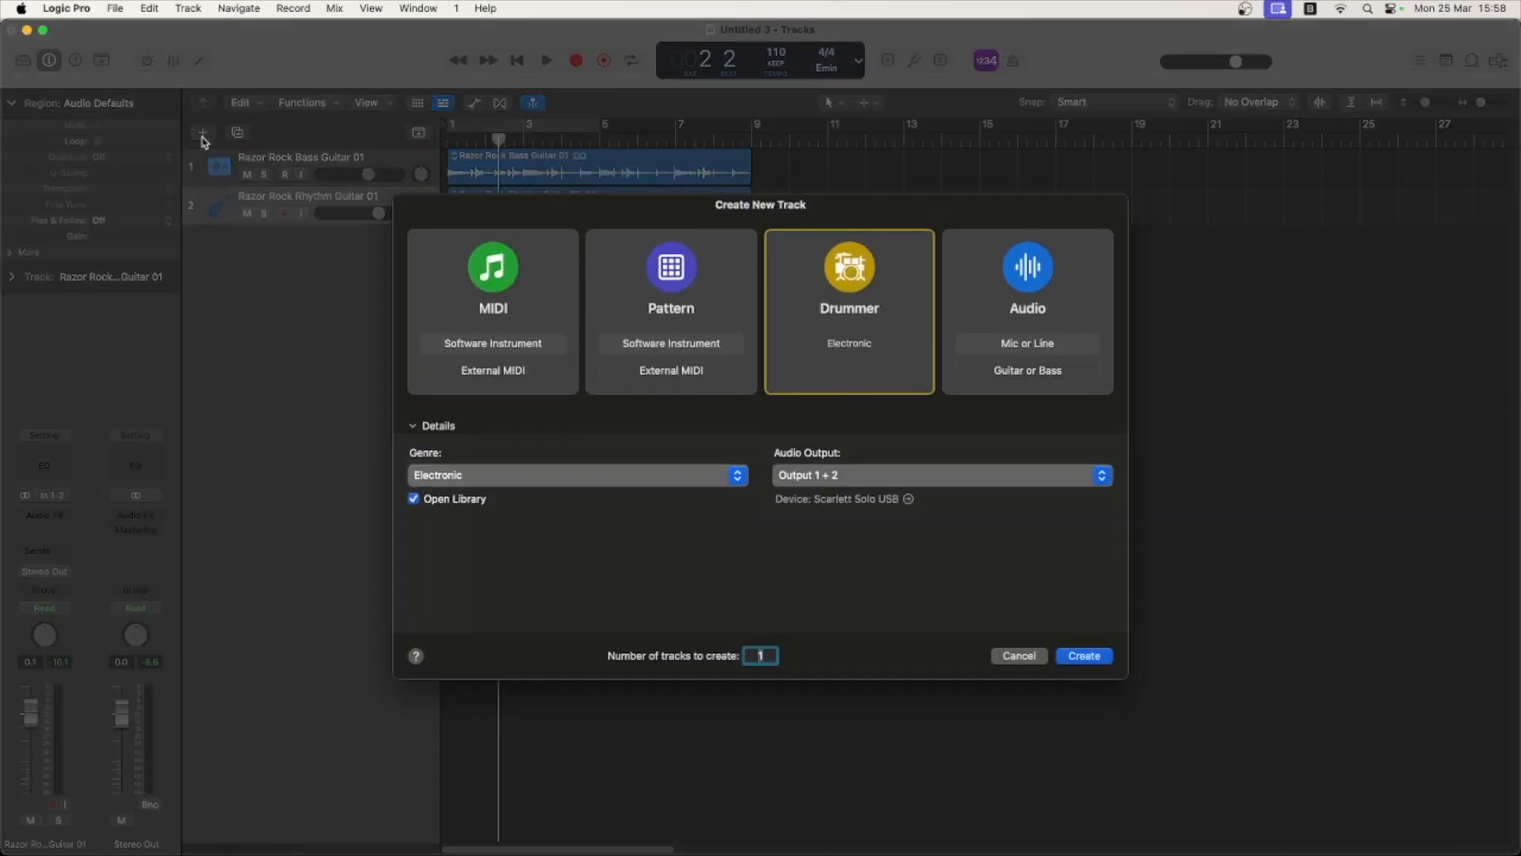
left_click(520, 475)
left_click(503, 405)
left_click(1083, 661)
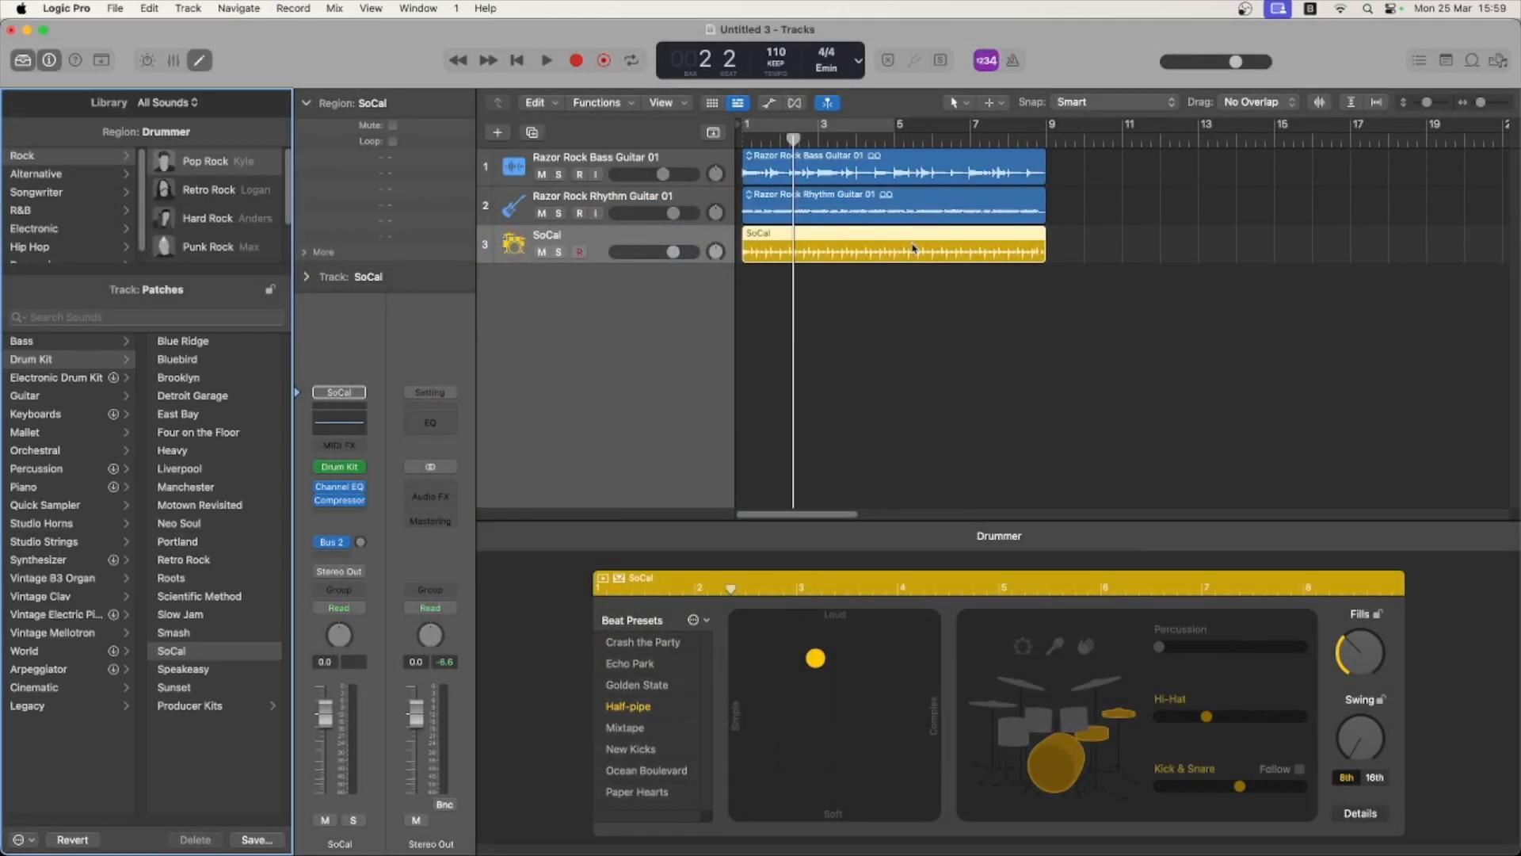
key("space")
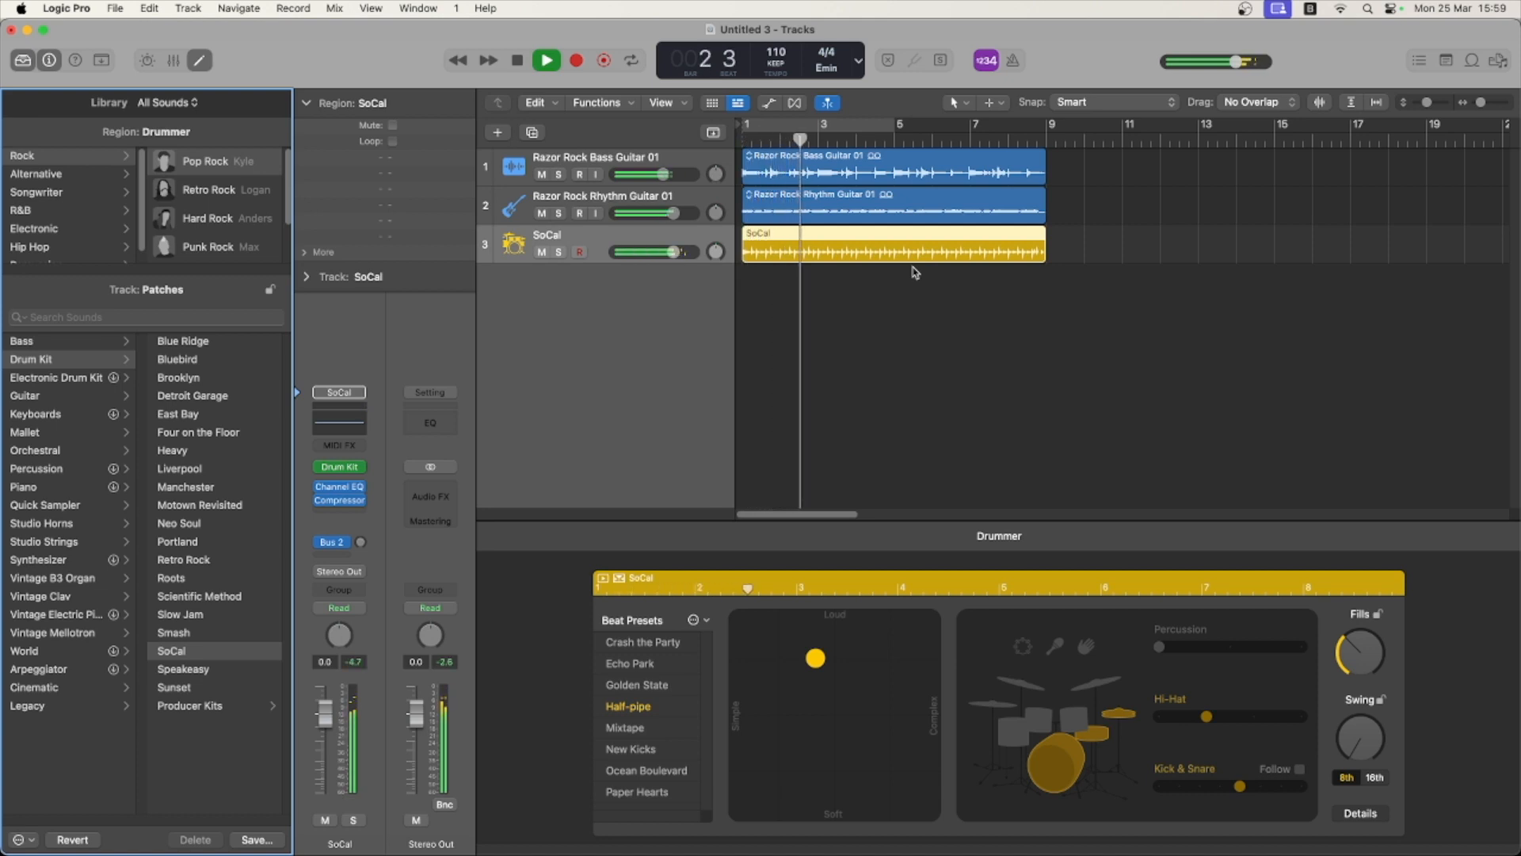
key("space")
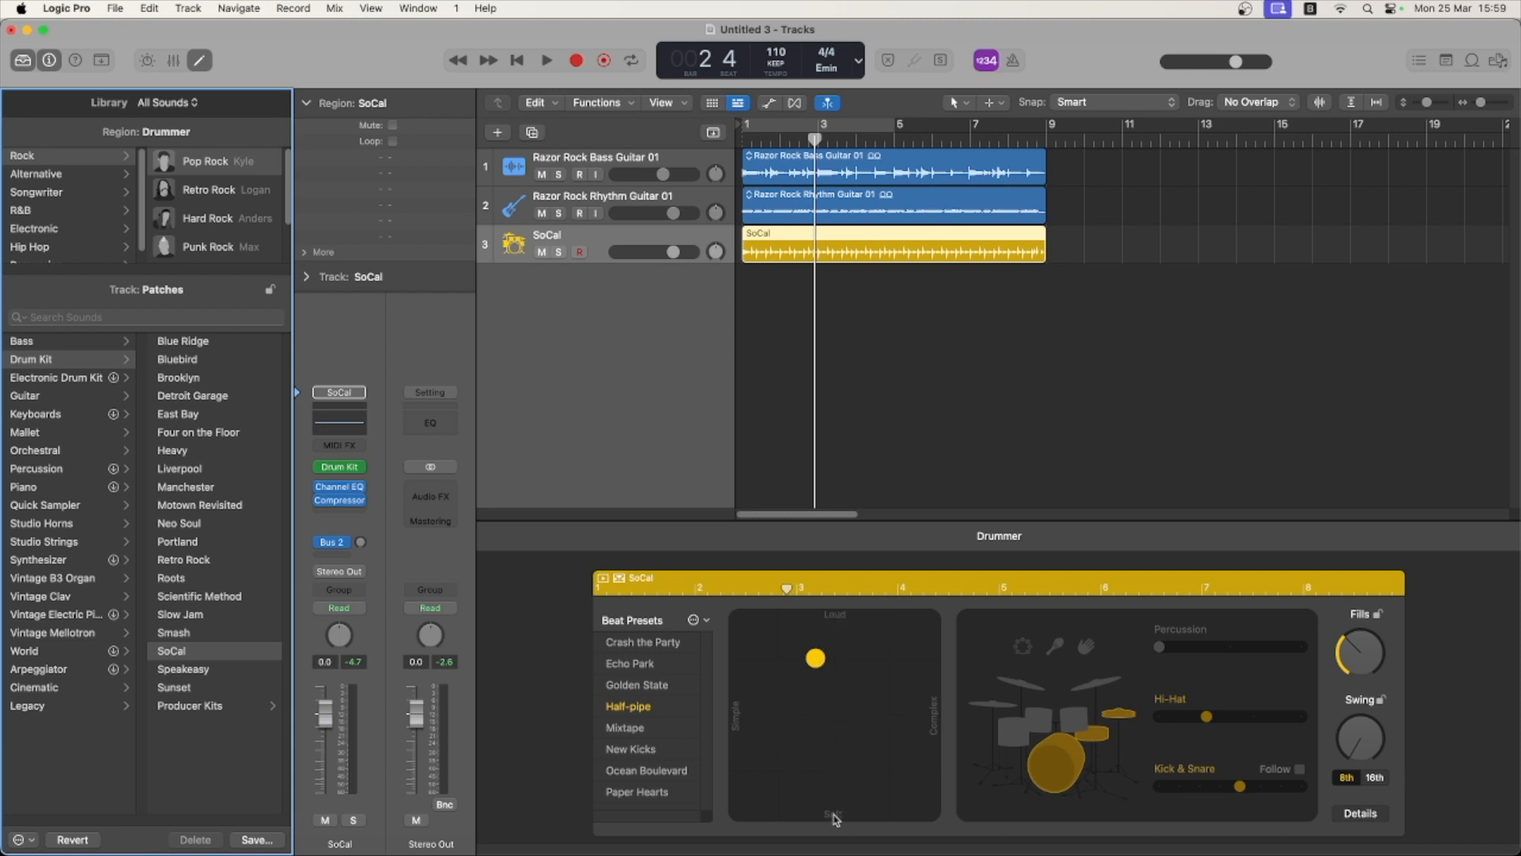
Enlarge the SoCal track and move its beat through softer settings to the loudest, most complex corner.
left_click_drag(814, 658, 786, 739)
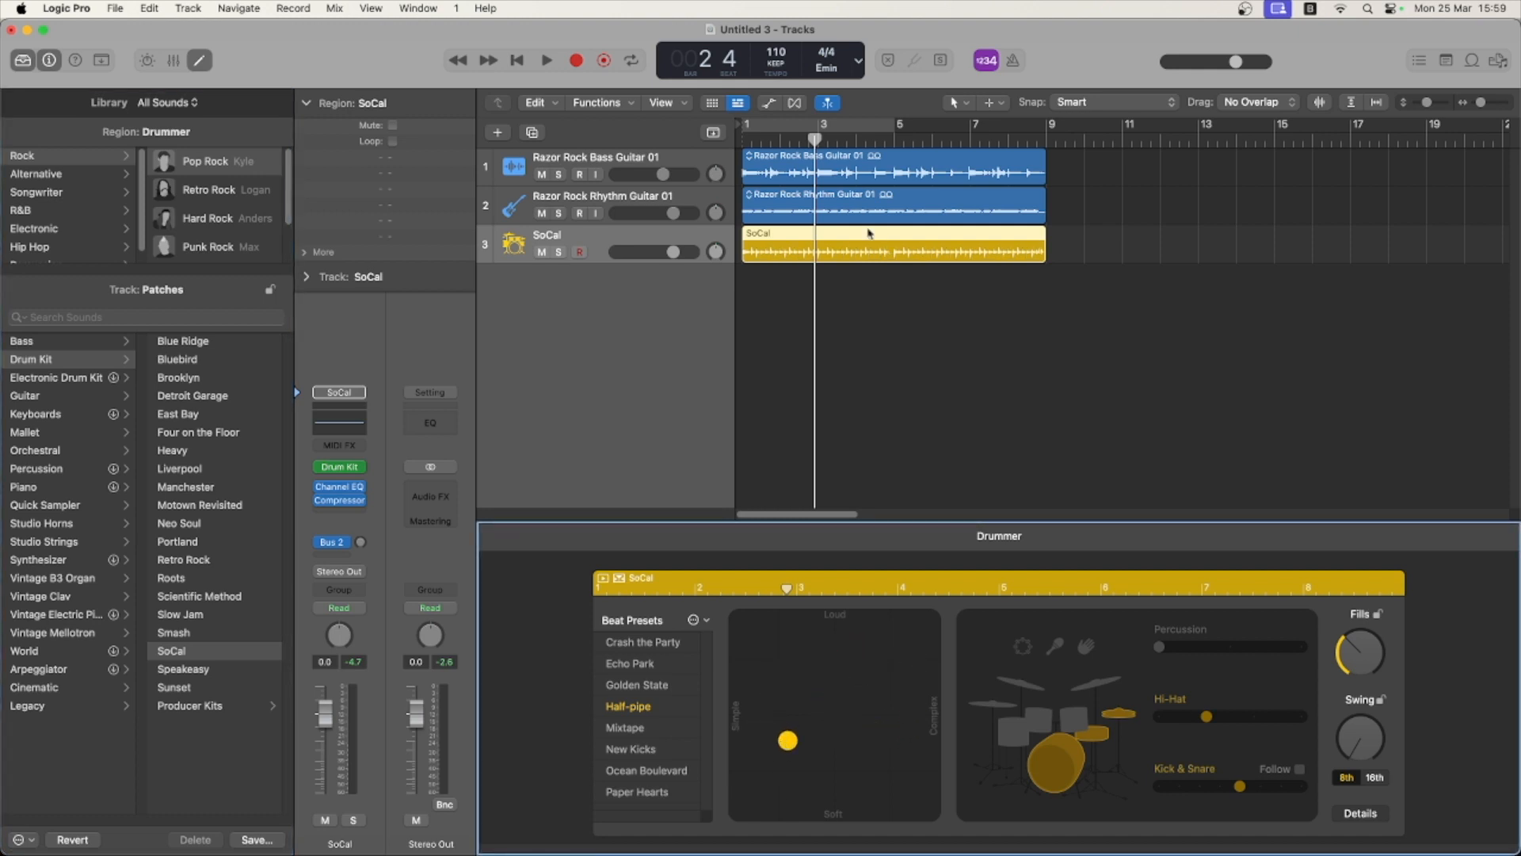
left_click_drag(654, 262, 622, 390)
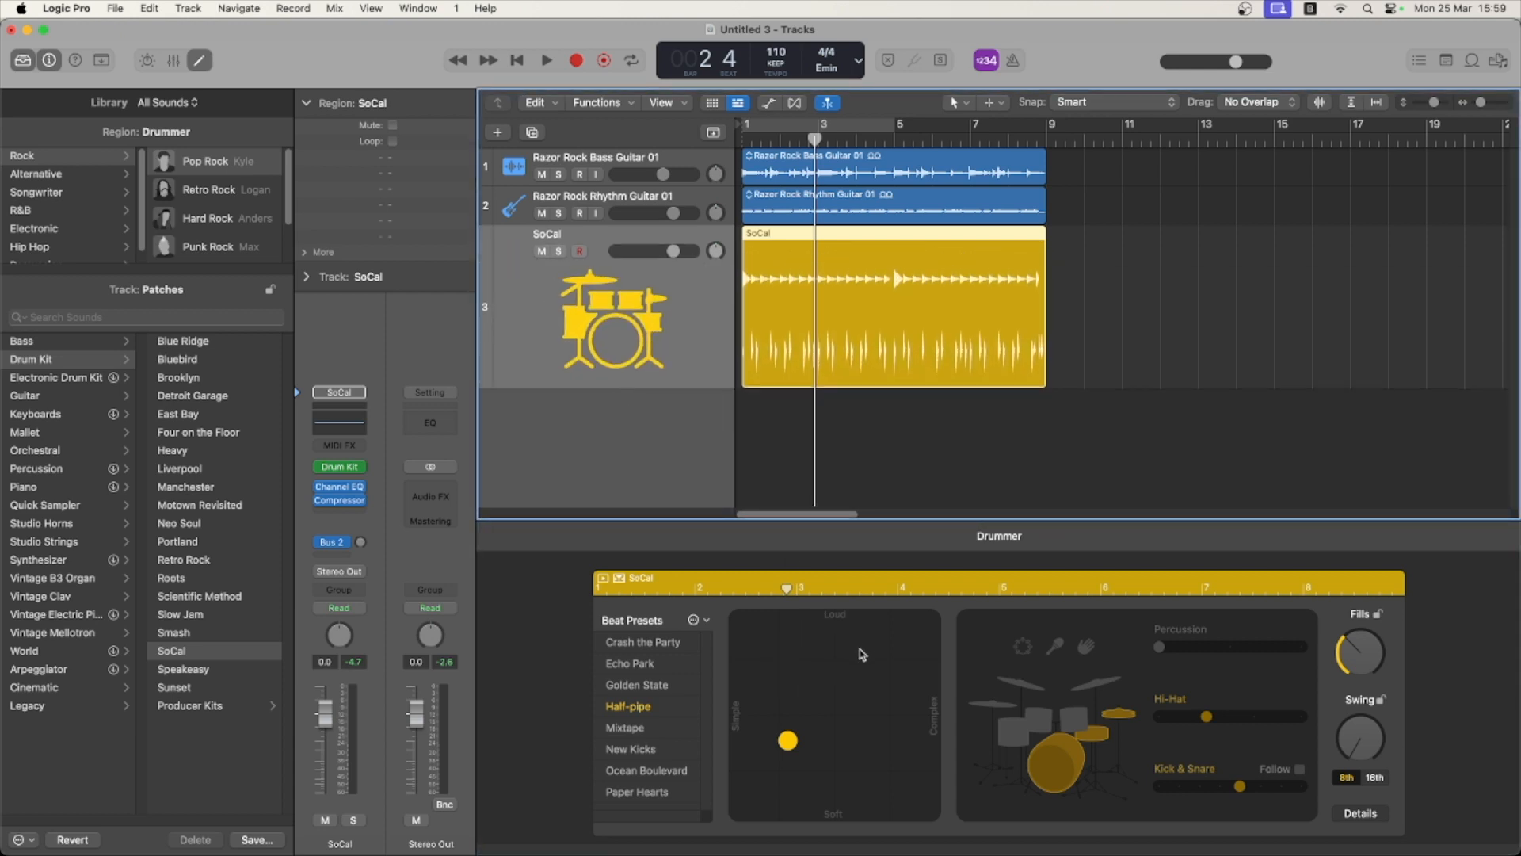
left_click_drag(787, 740, 865, 700)
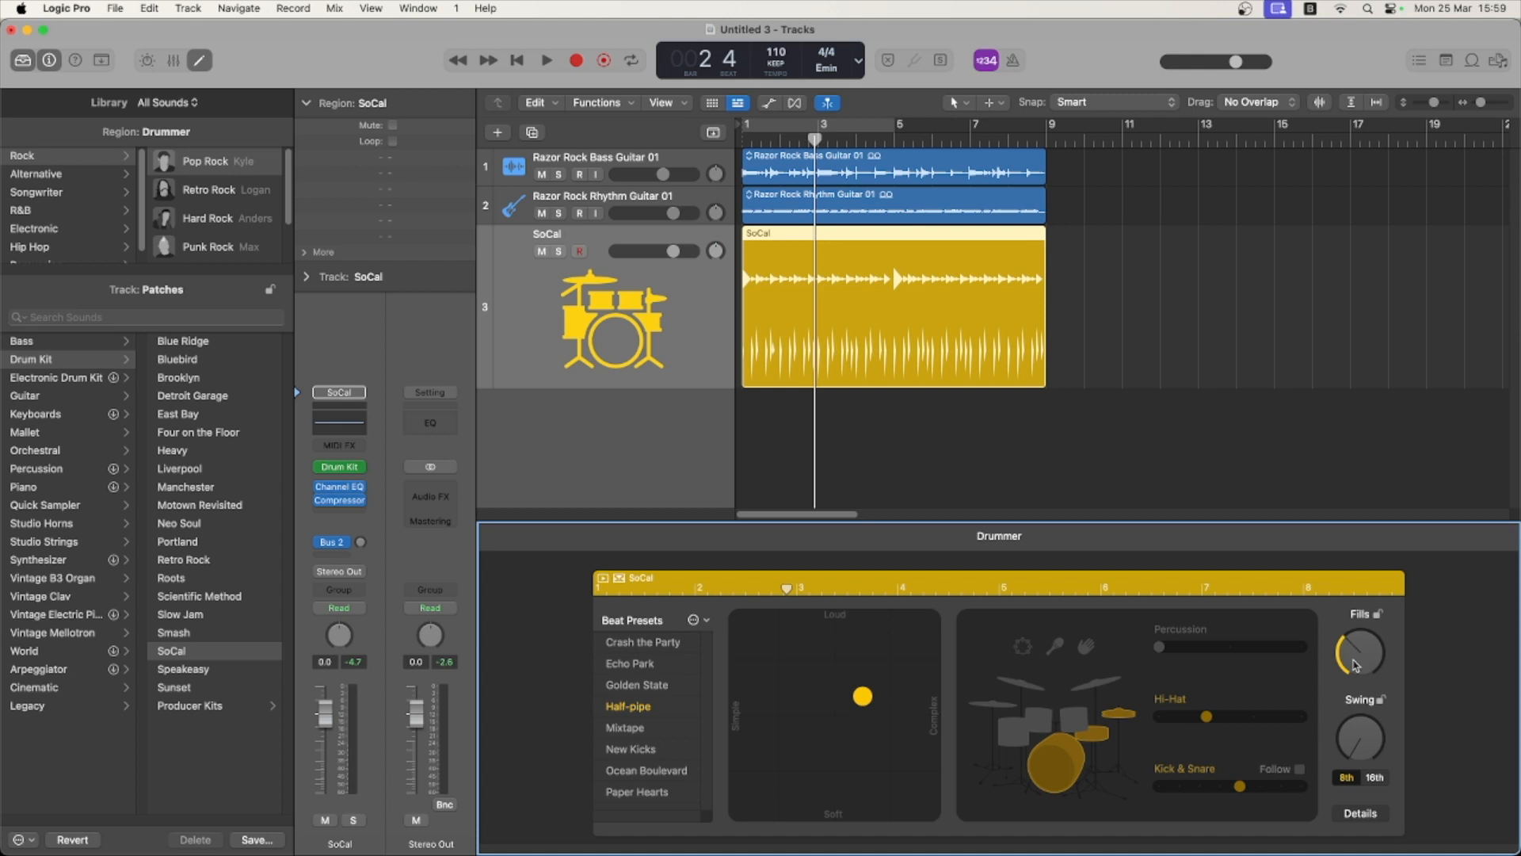
left_click_drag(871, 701, 1011, 601)
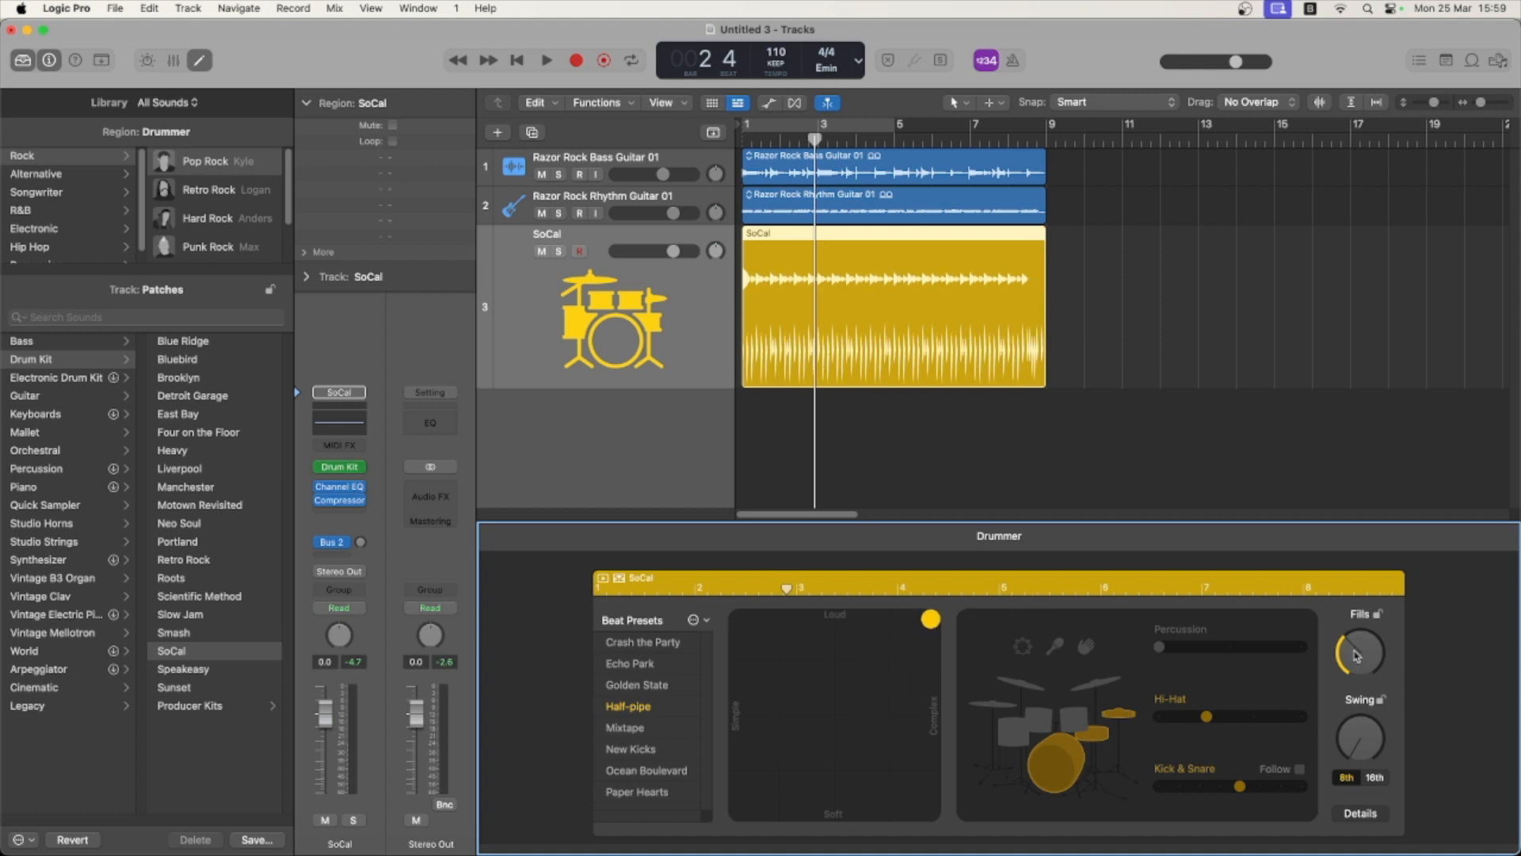
Try the fills at maximum and at none, and move the SoCal beat to the softest, simplest corner.
left_click_drag(1380, 675, 1346, 476)
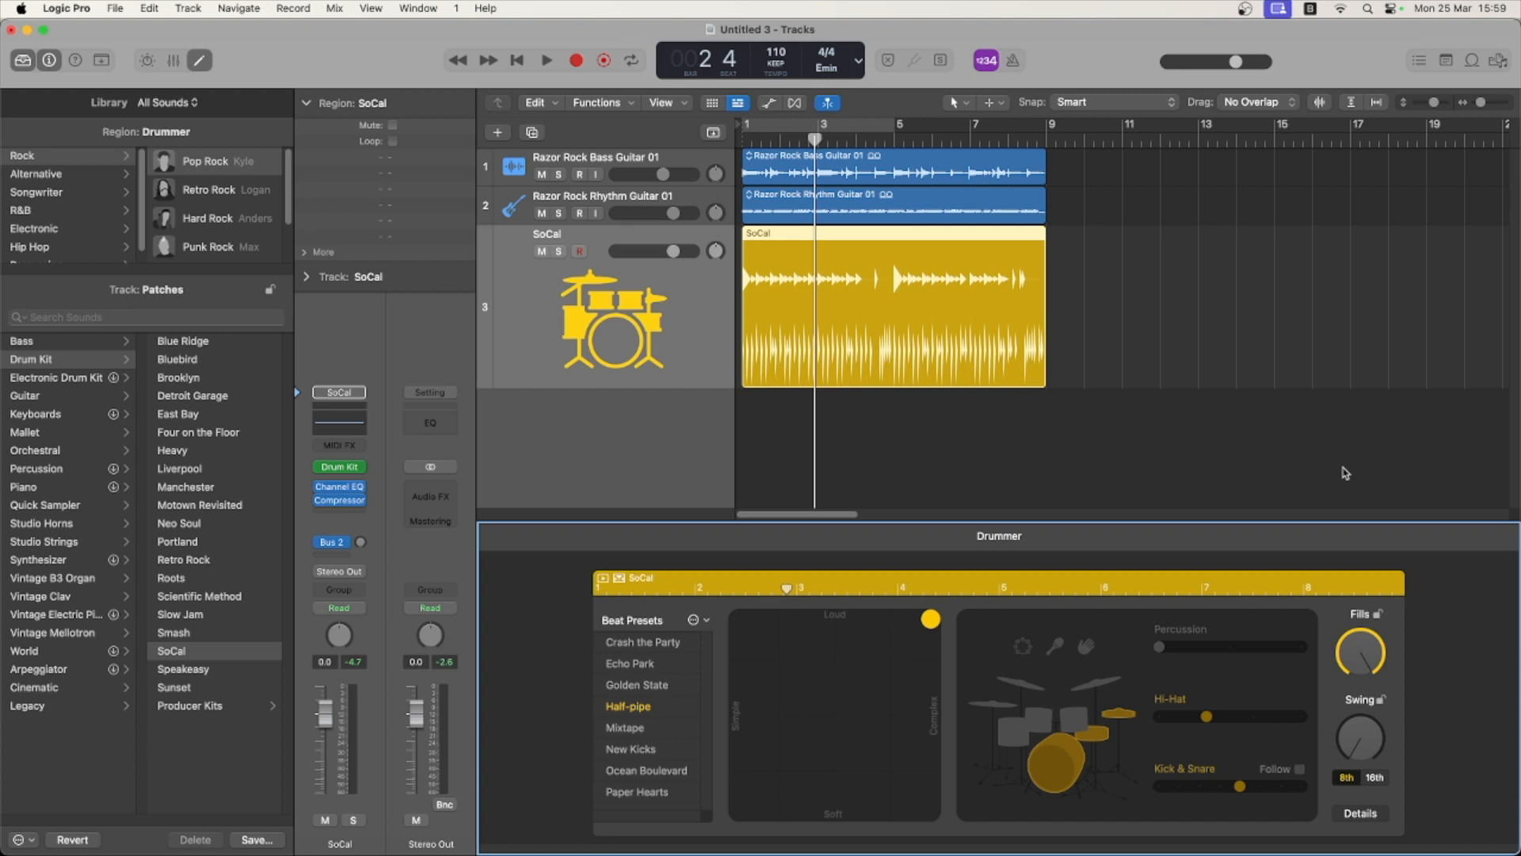
left_click_drag(1366, 659, 1390, 804)
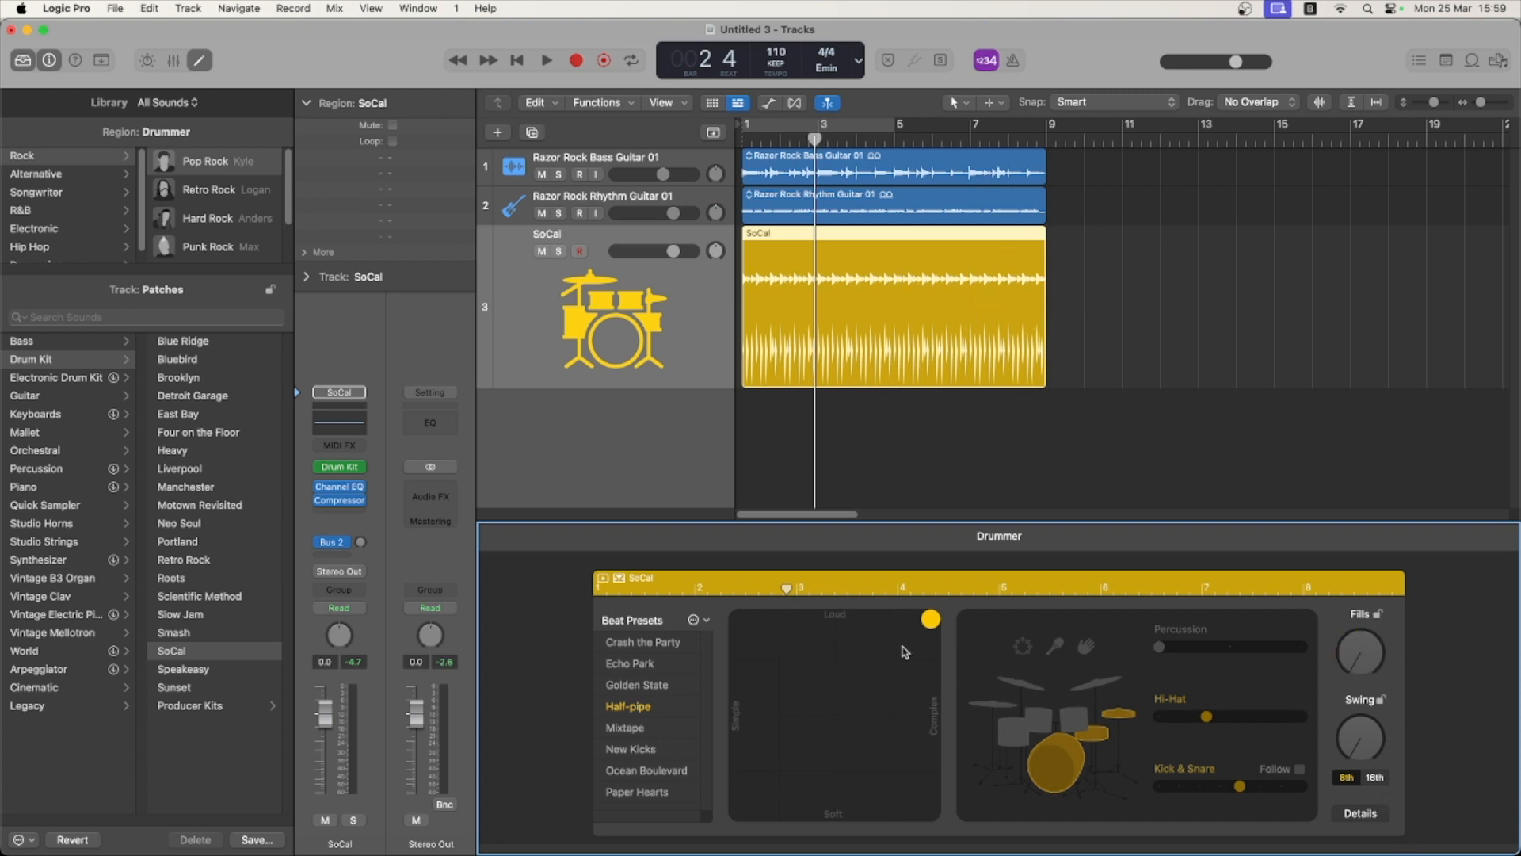
left_click_drag(938, 630, 707, 832)
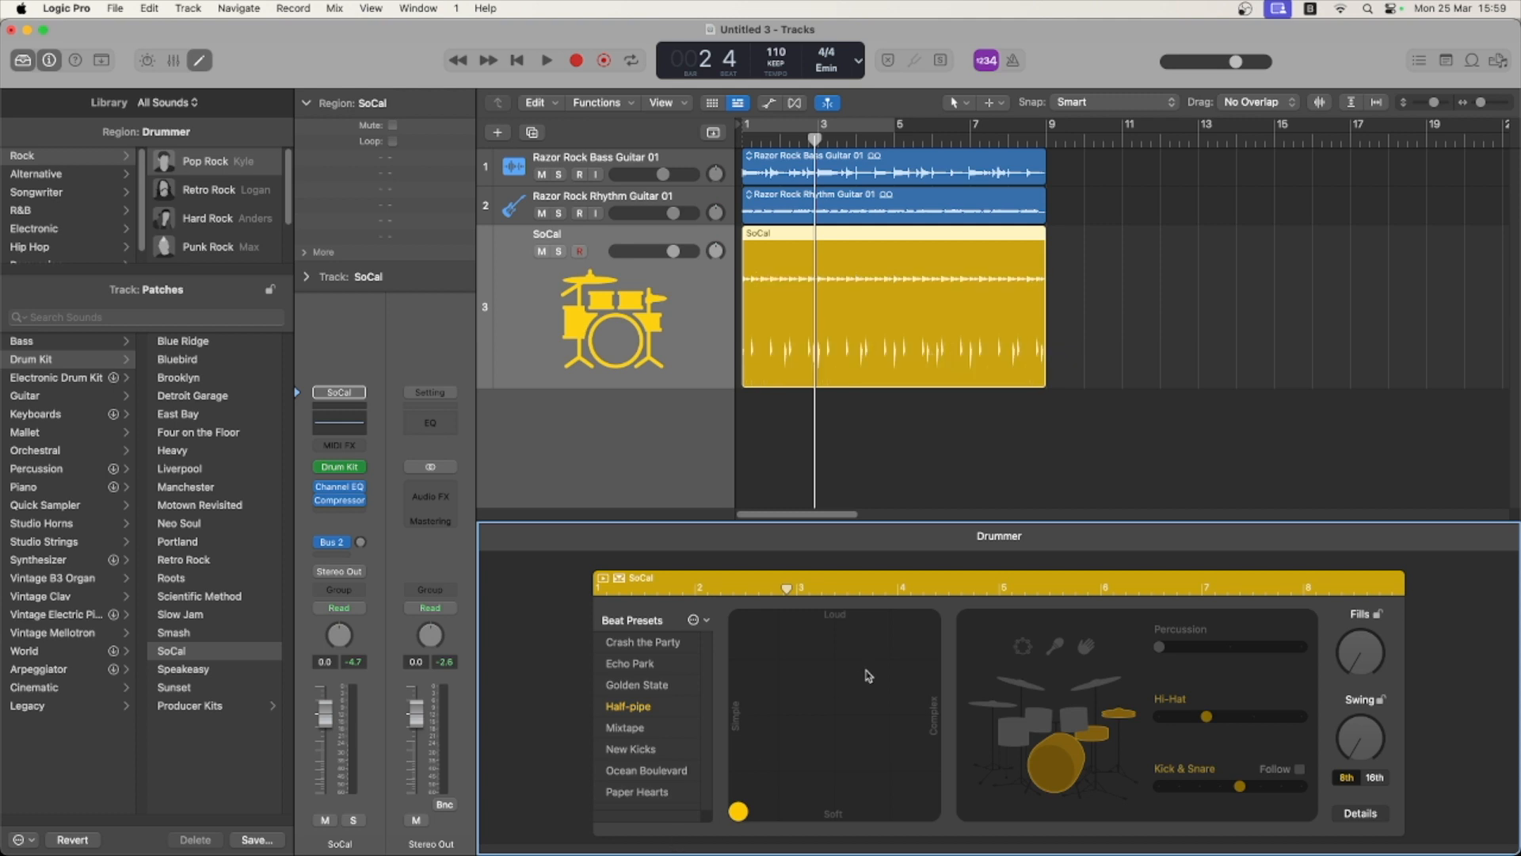
Vary the amount of fills in the SoCal region and settle on about two thirds.
left_click_drag(1363, 656, 1372, 430)
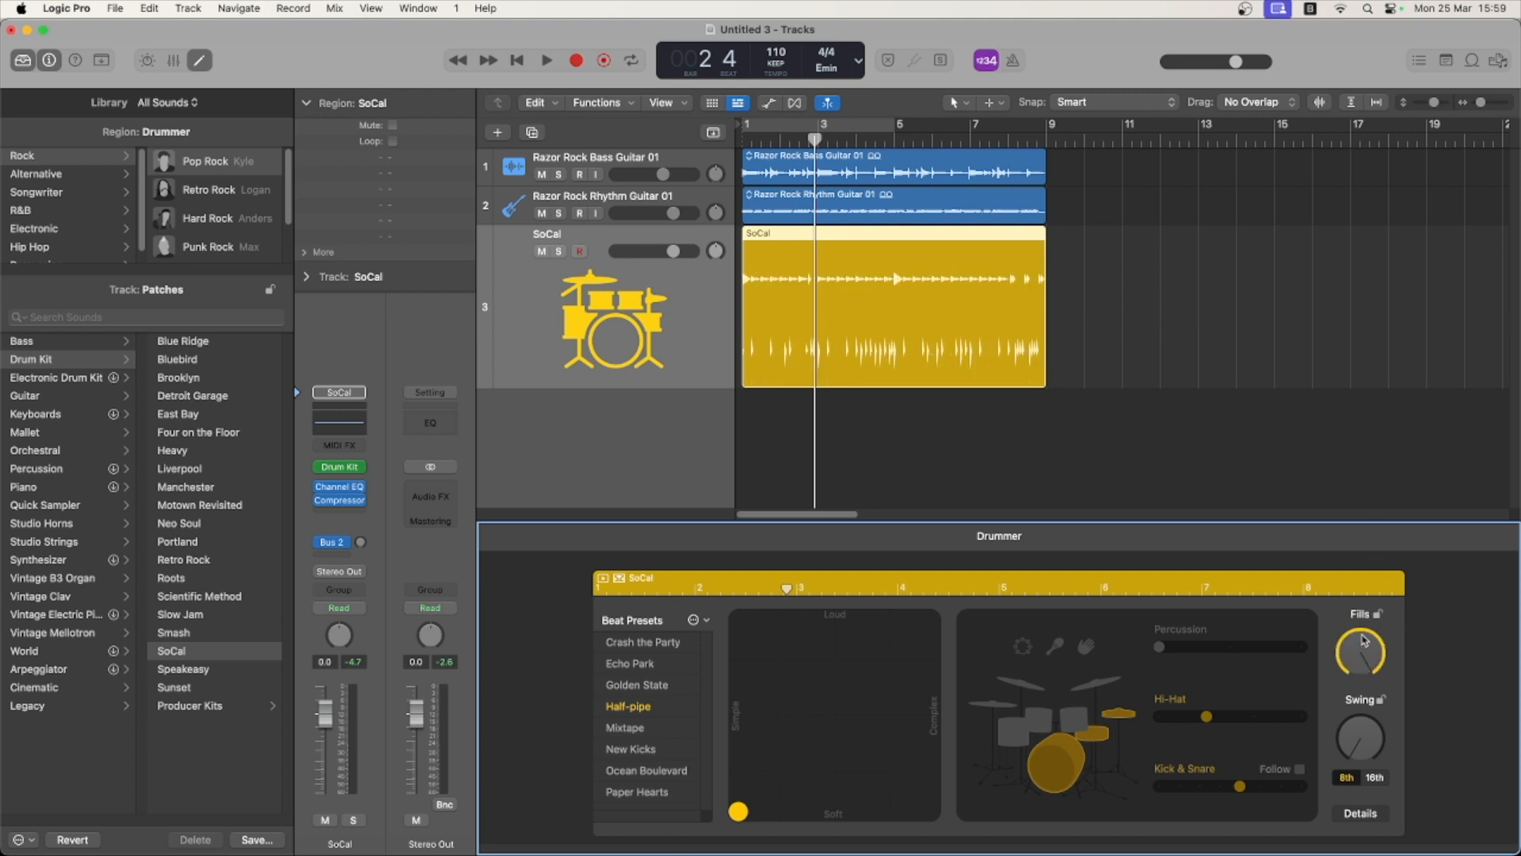
left_click_drag(1363, 640, 1381, 687)
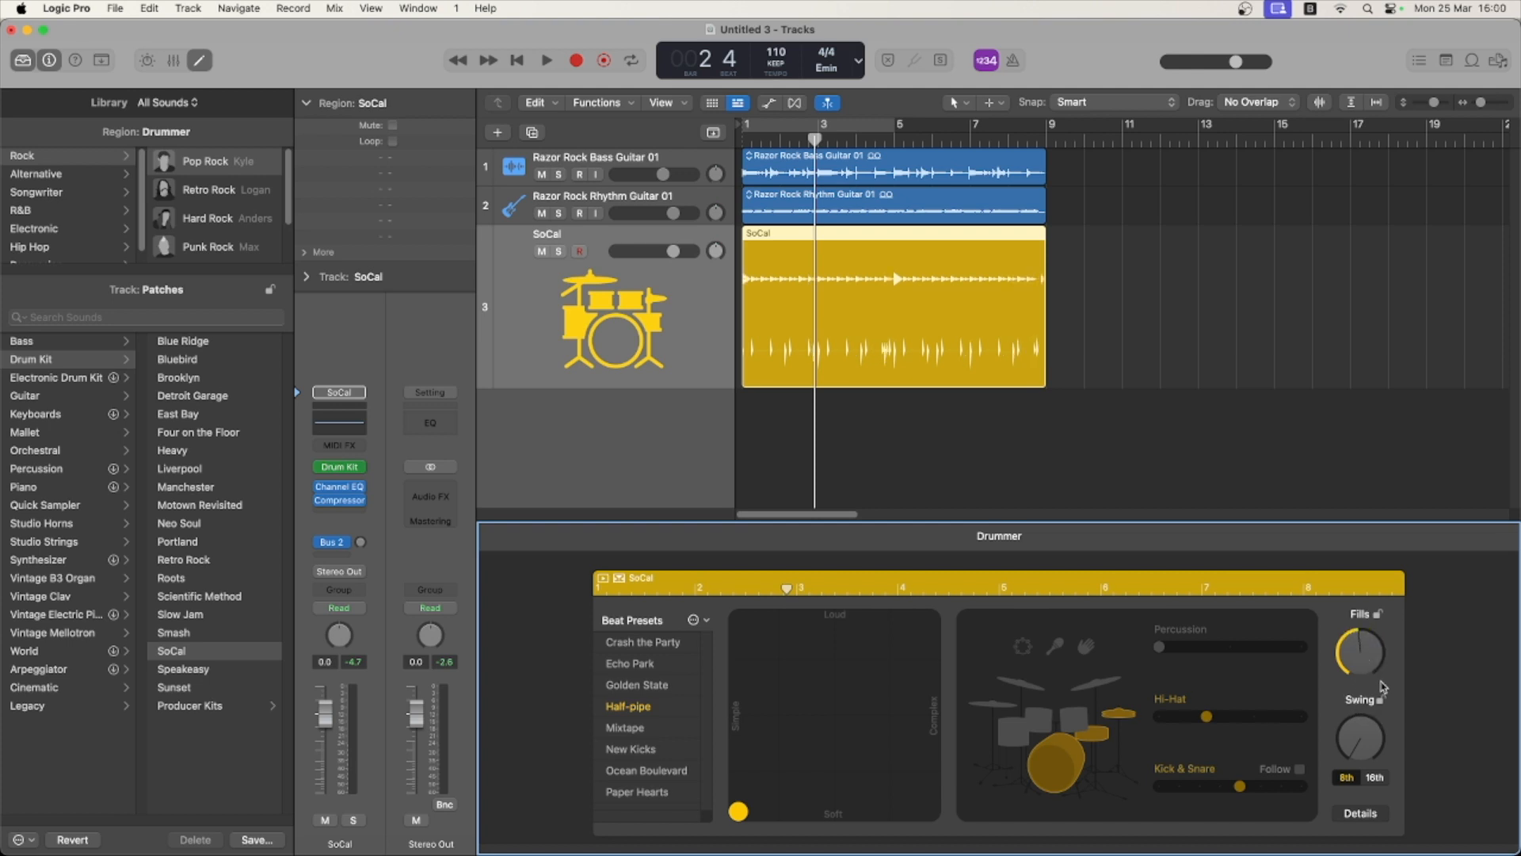
left_click_drag(1374, 665, 1370, 600)
left_click_drag(1362, 663, 1361, 594)
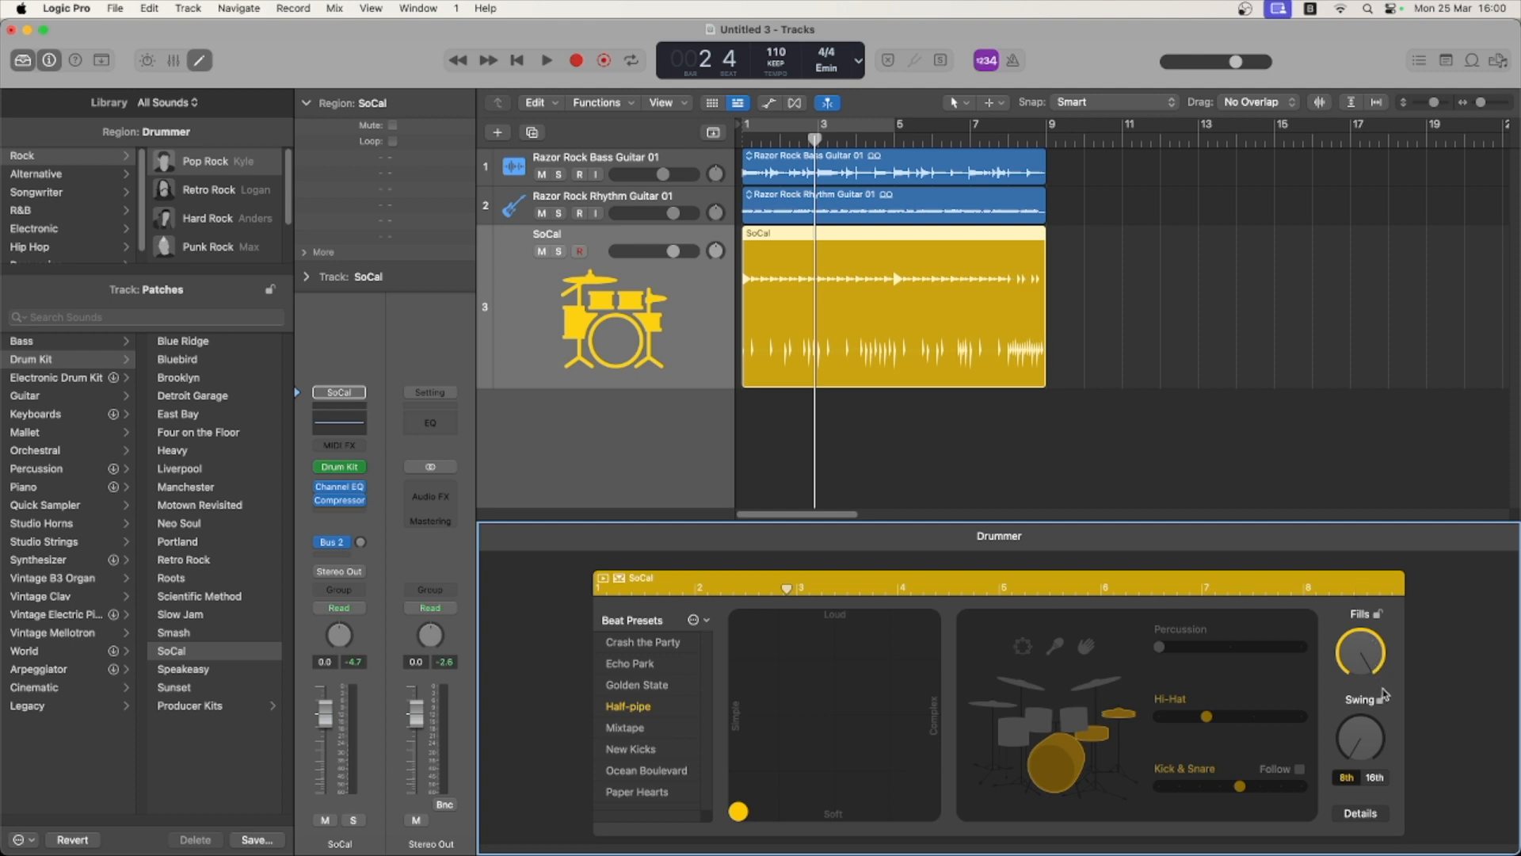
left_click_drag(1369, 642, 1368, 717)
left_click_drag(1361, 650, 1359, 642)
left_click(1357, 652)
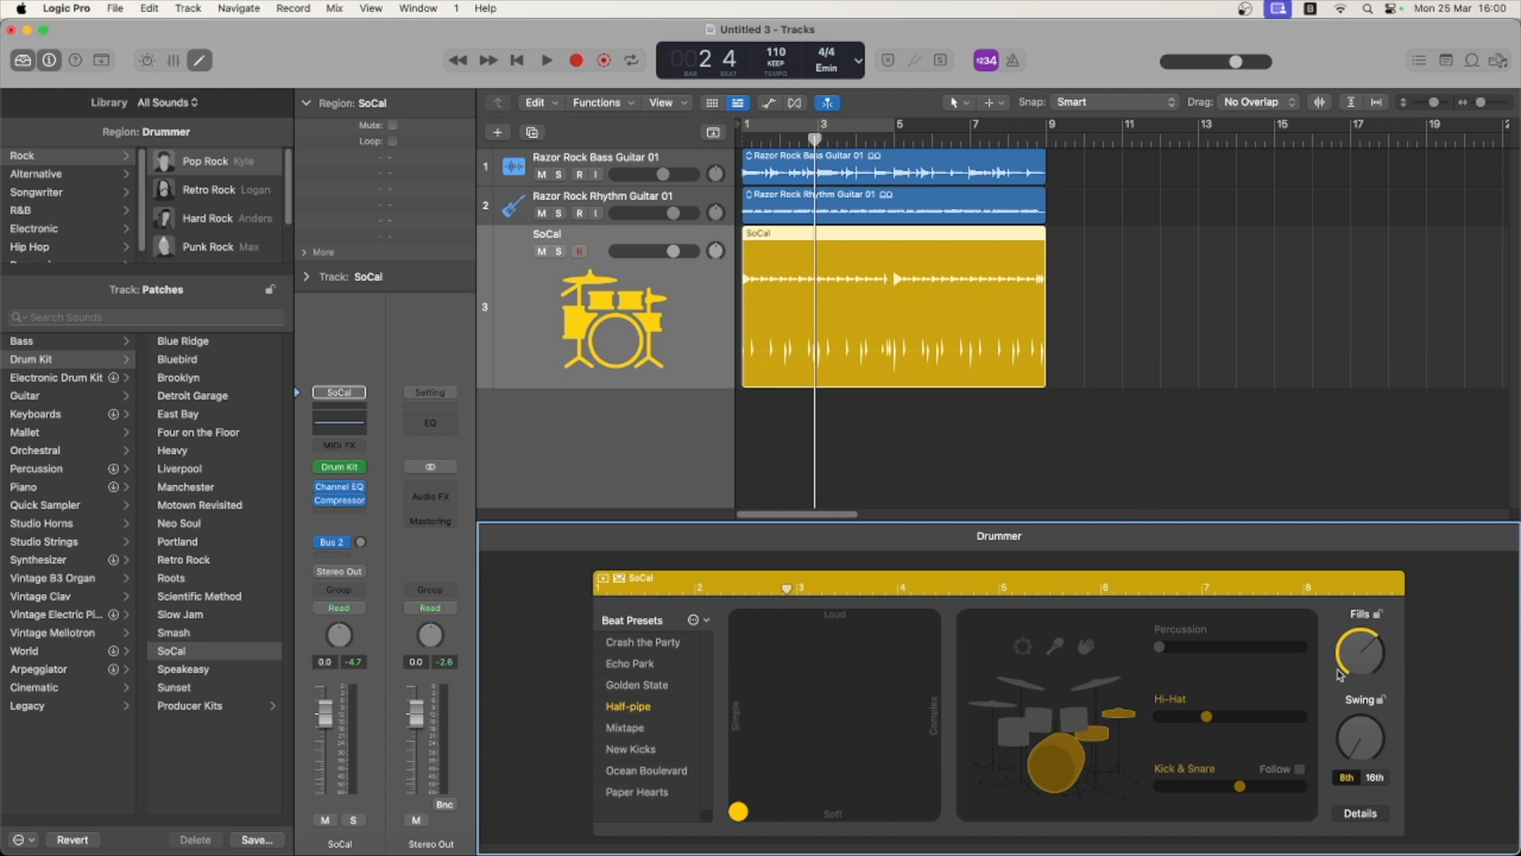
Move the SoCal beat to a simple, fairly loud setting, and lock and unlock the fills amount.
left_click(847, 733)
left_click_drag(845, 736, 766, 672)
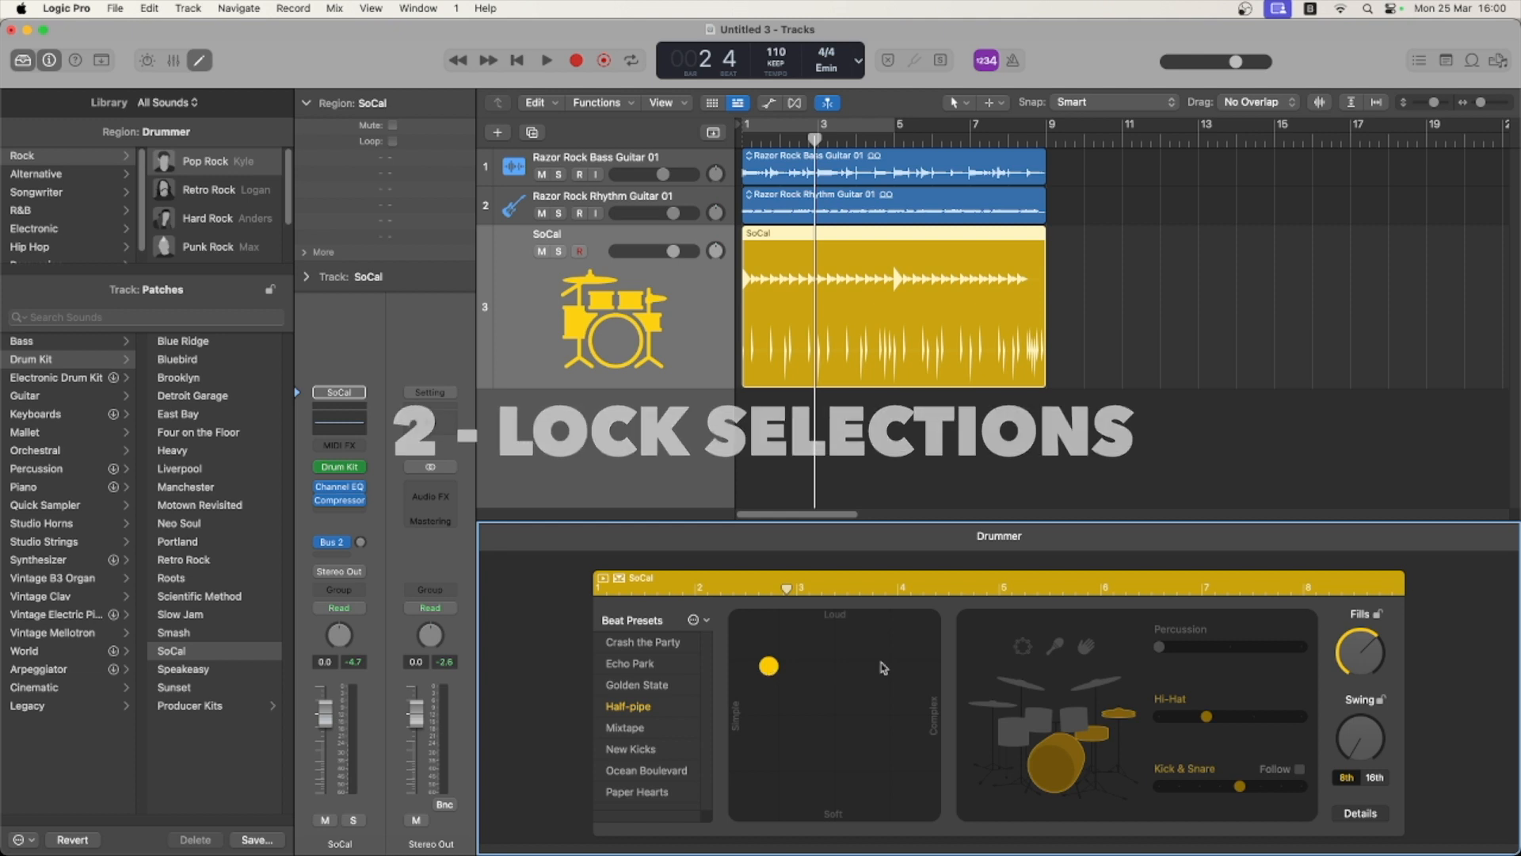
left_click(1377, 616)
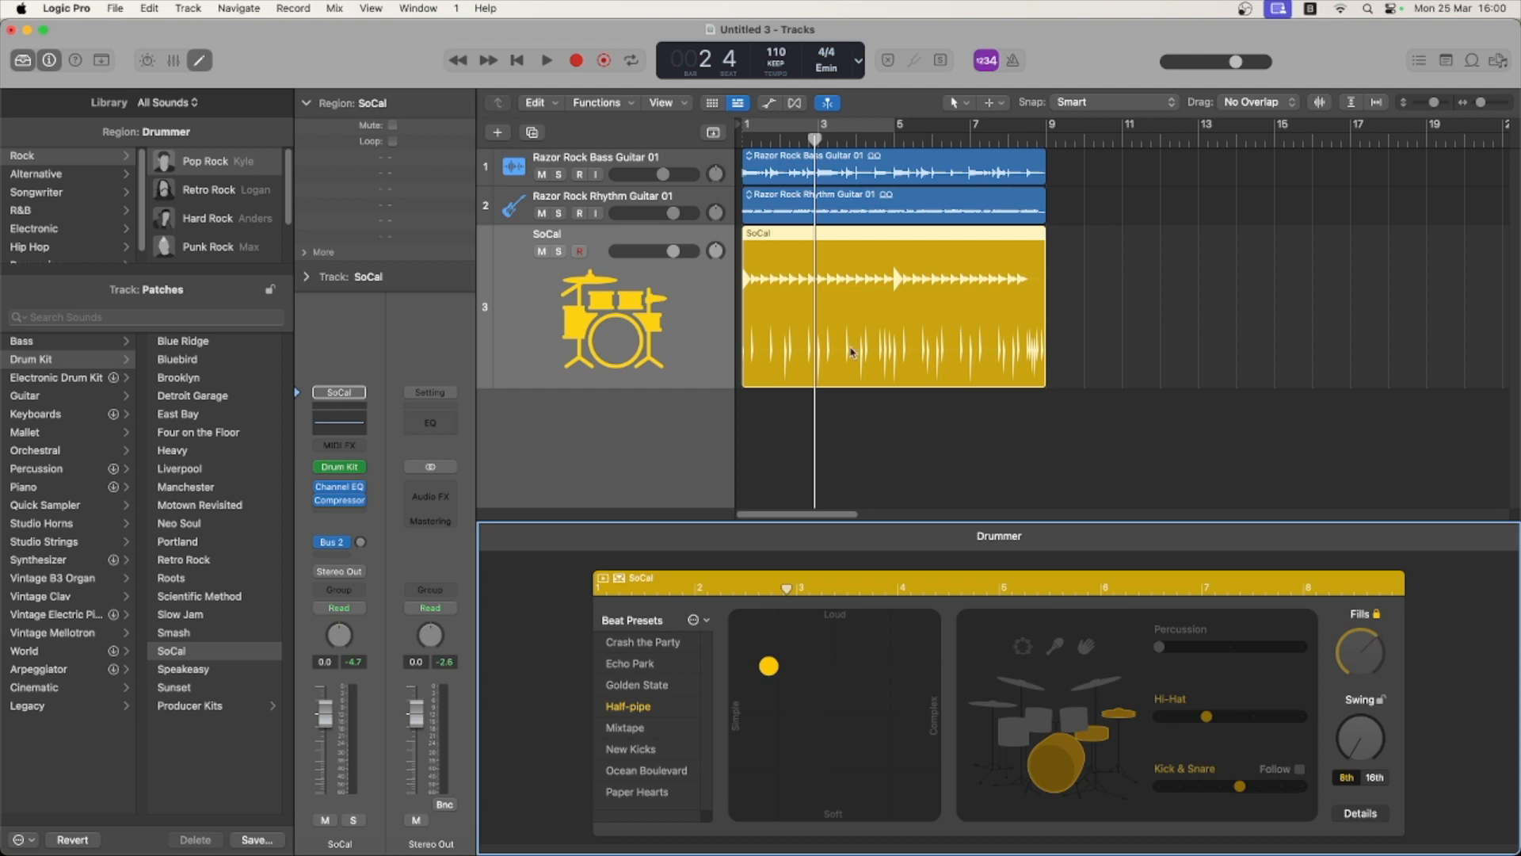
left_click(1377, 614)
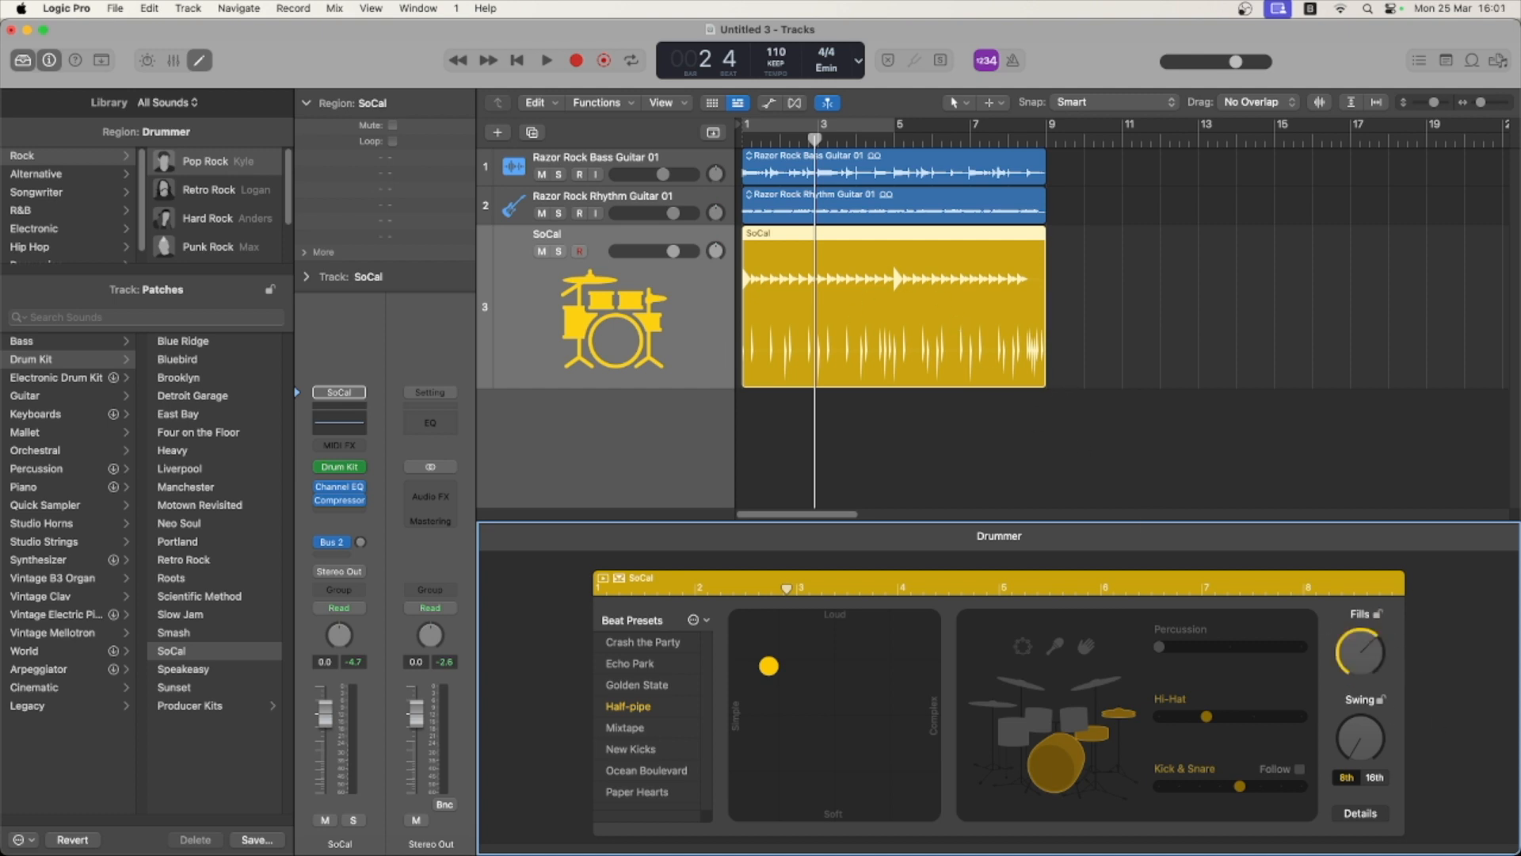
Create a second Drummer track with the Electronic genre.
left_click(500, 135)
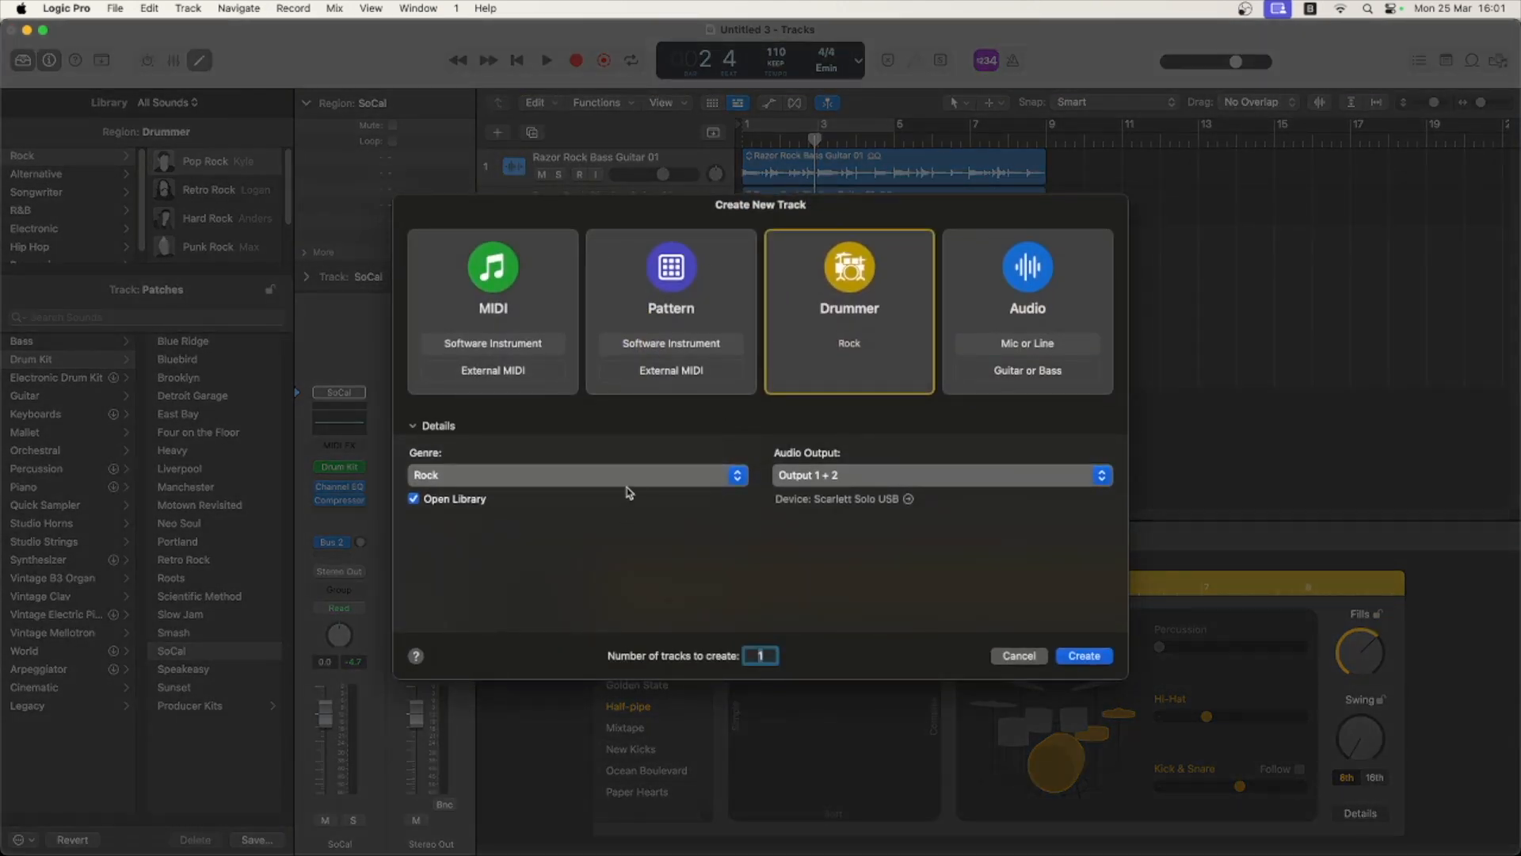
left_click(632, 478)
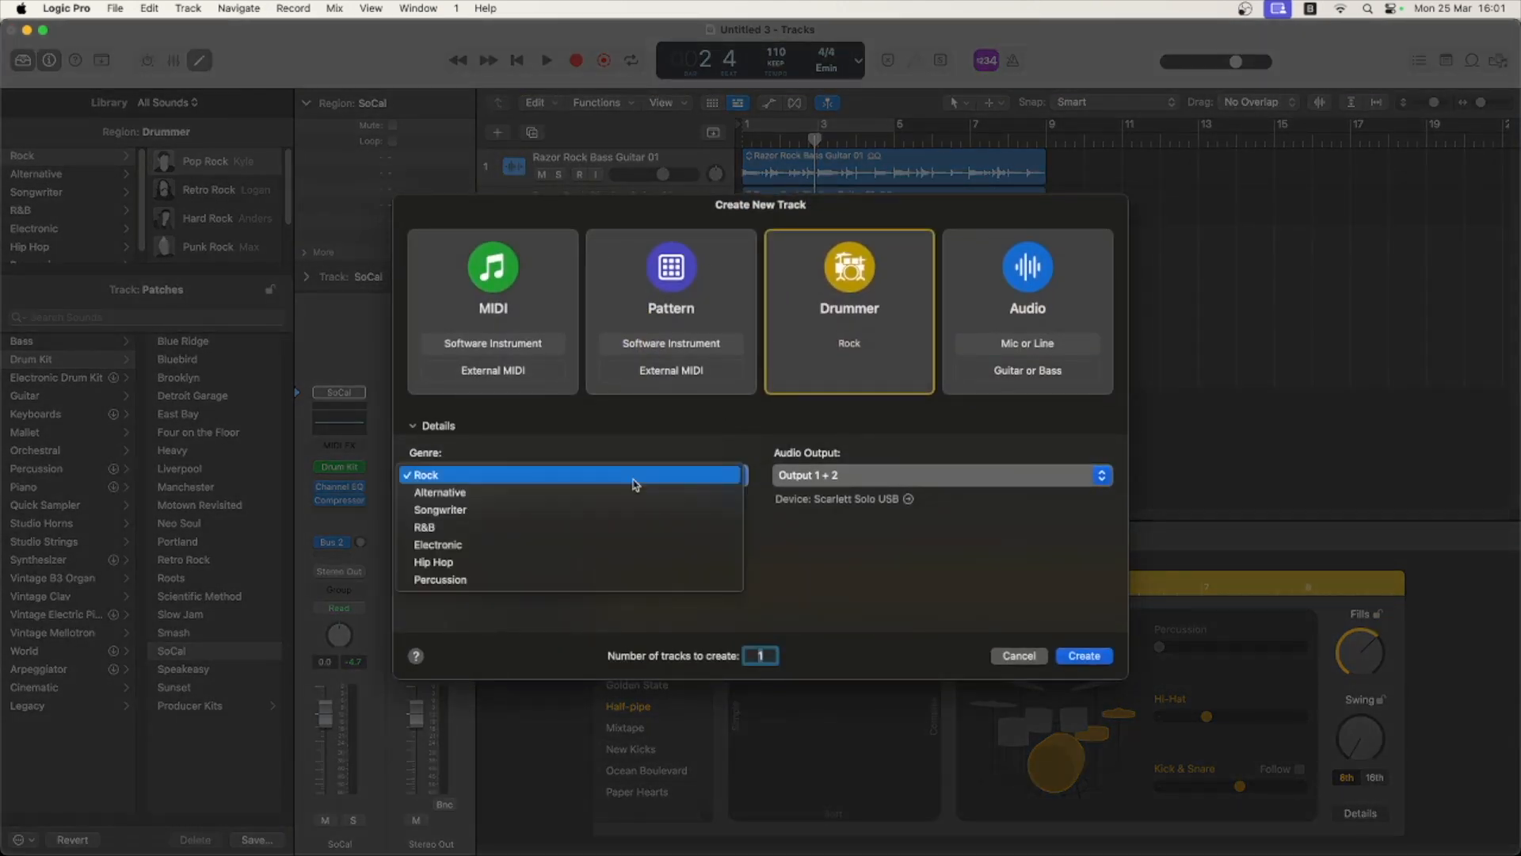
left_click(617, 545)
left_click(1082, 656)
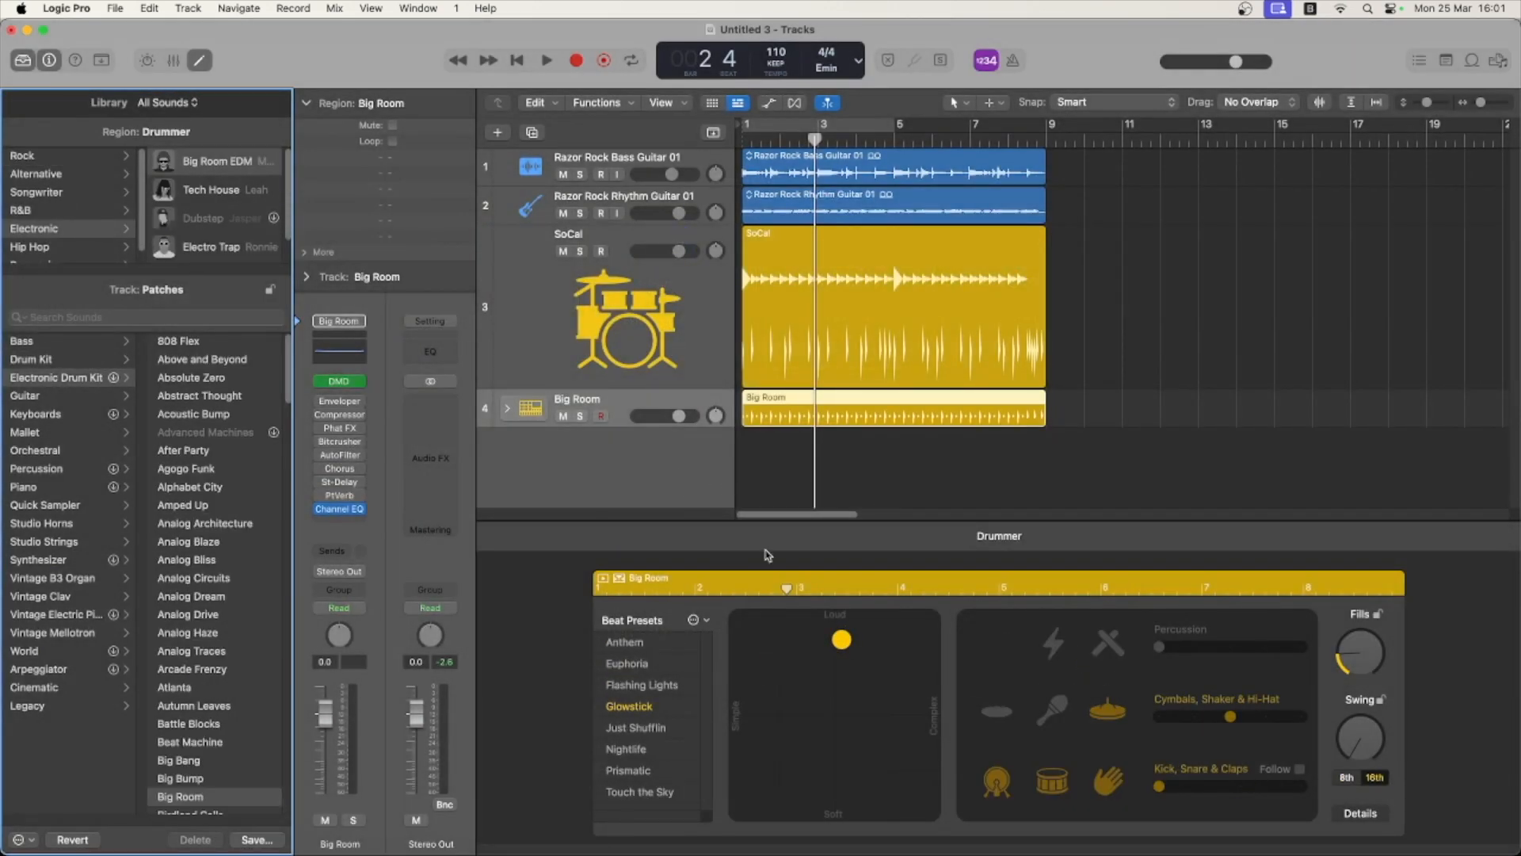
Compare the SoCal and Big Room drummer controls and show the detailed complexity, humanize and phrase variation settings for Big Room.
left_click(717, 358)
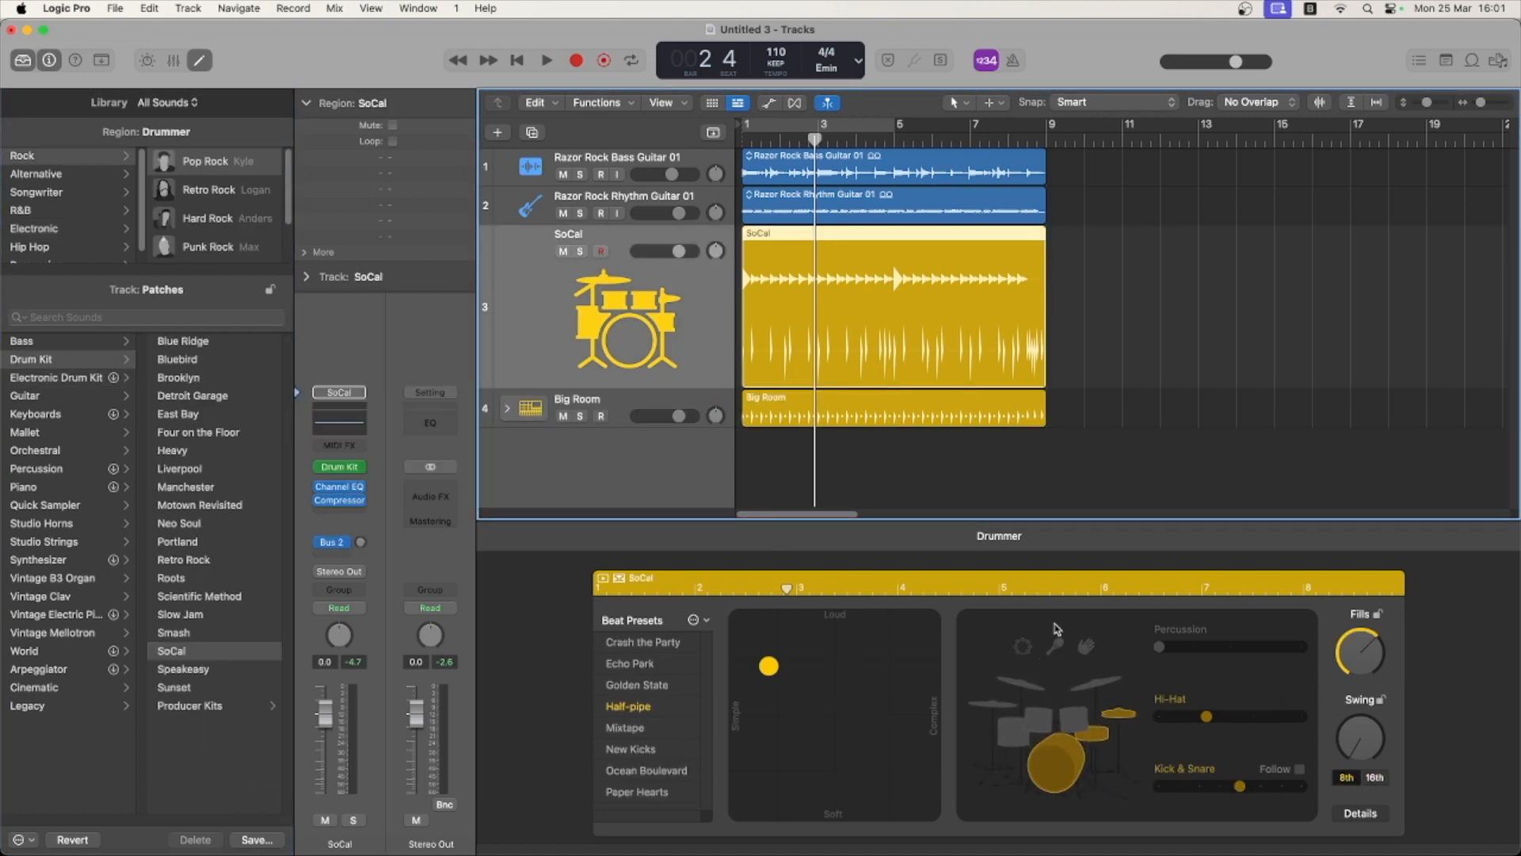
left_click(633, 406)
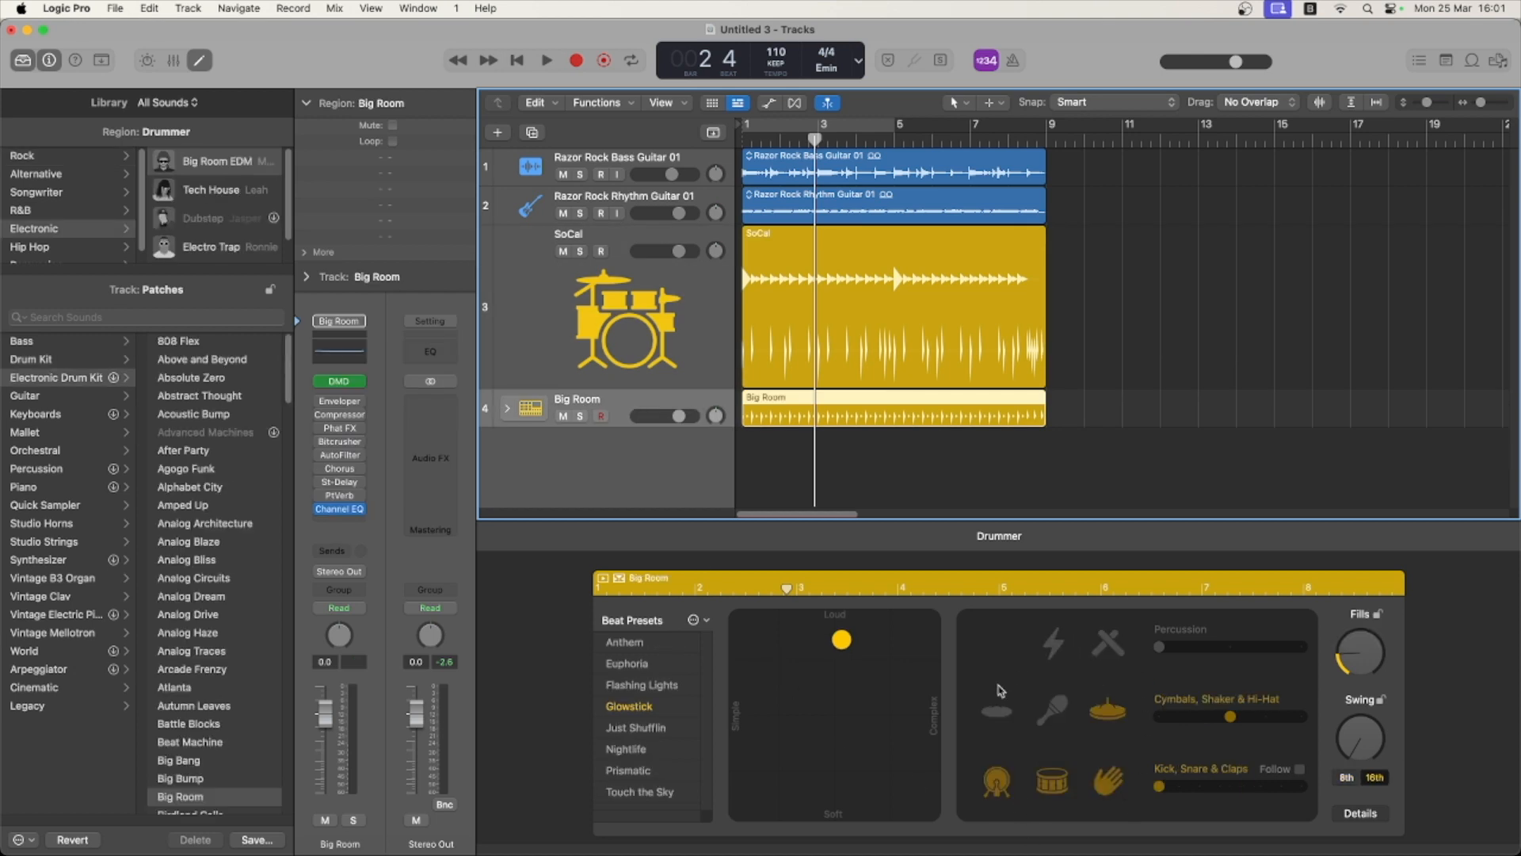
left_click(1361, 814)
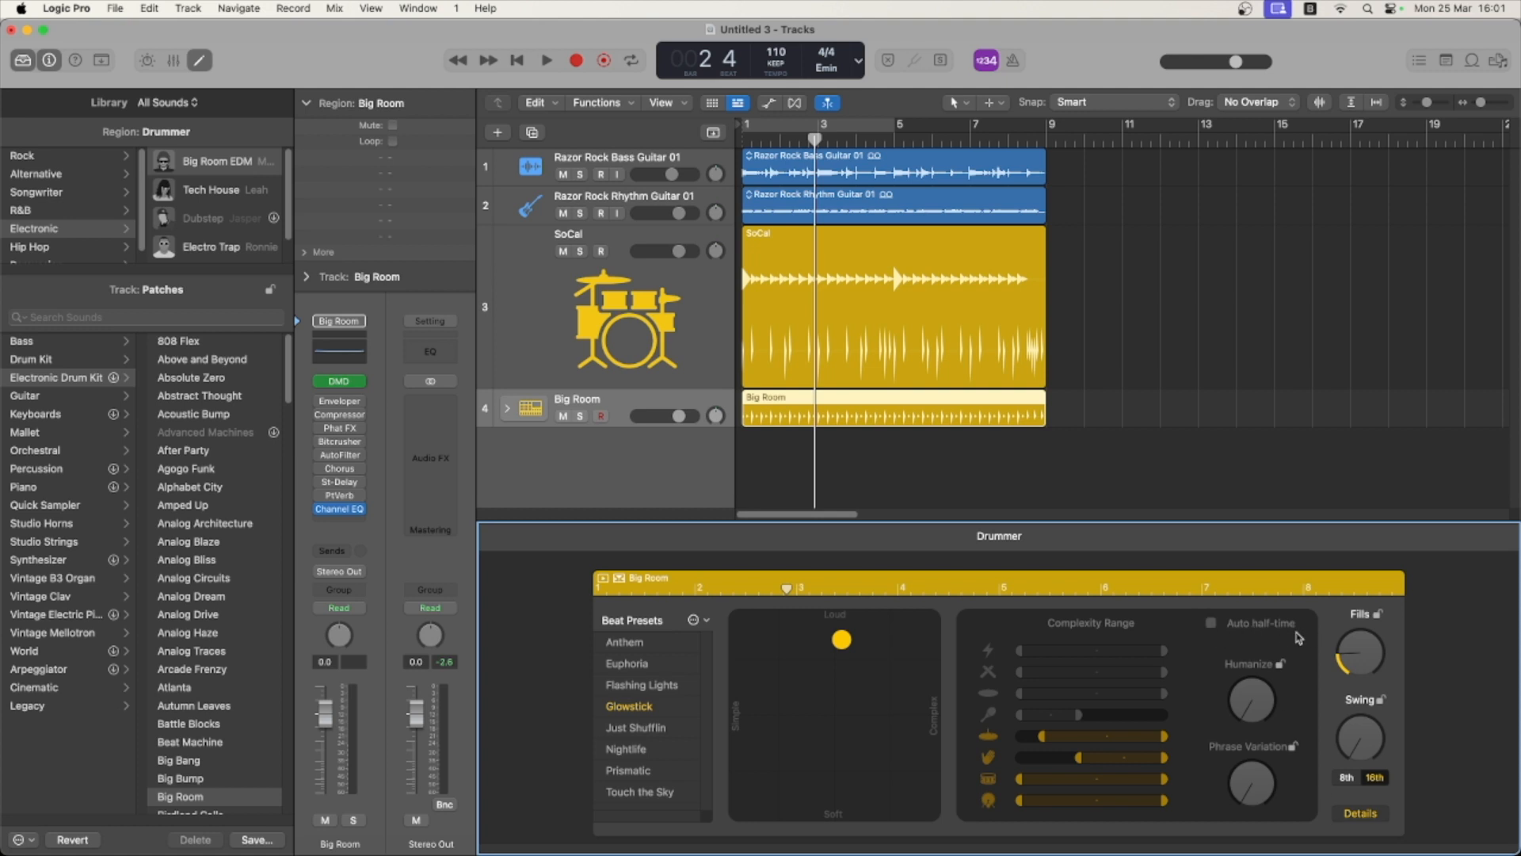
left_click(648, 413)
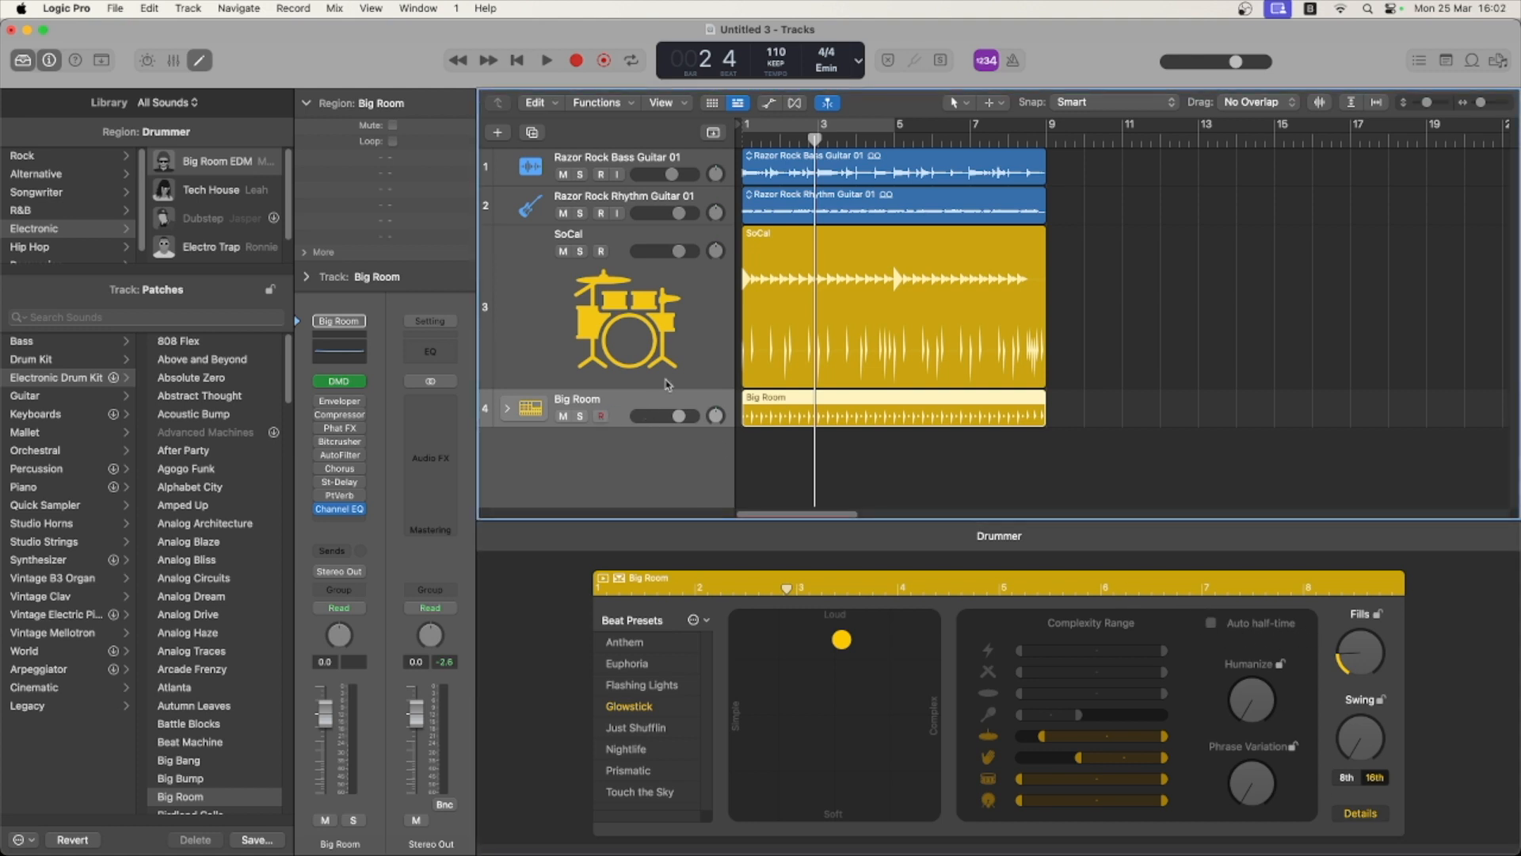
Change the SoCal drummer's Kick & Snare pattern to the 1/2 variation.
left_click(690, 343)
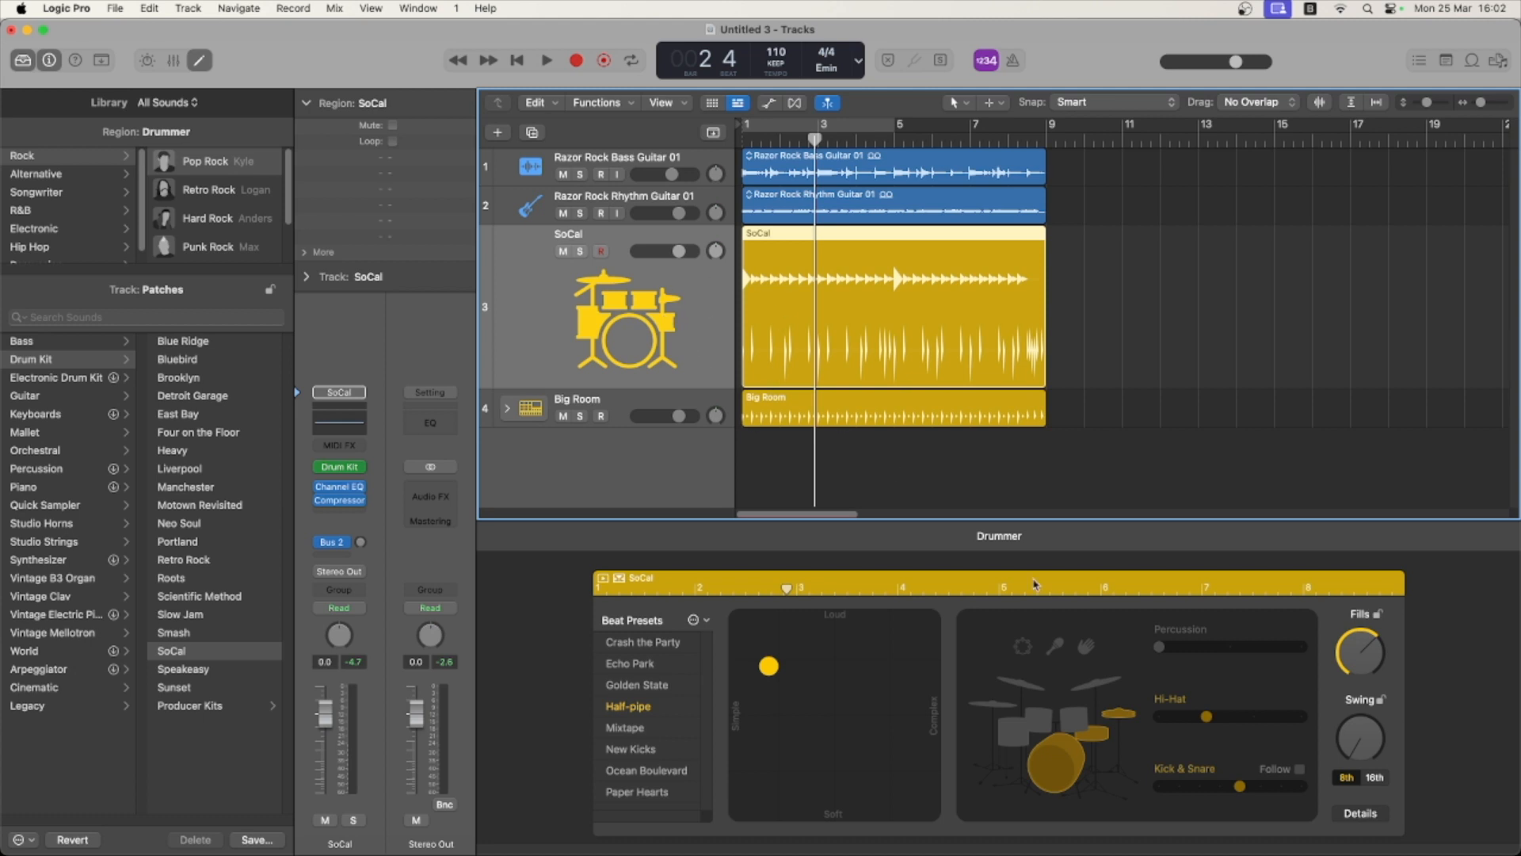
mouse_move(1255, 793)
left_click(1283, 787)
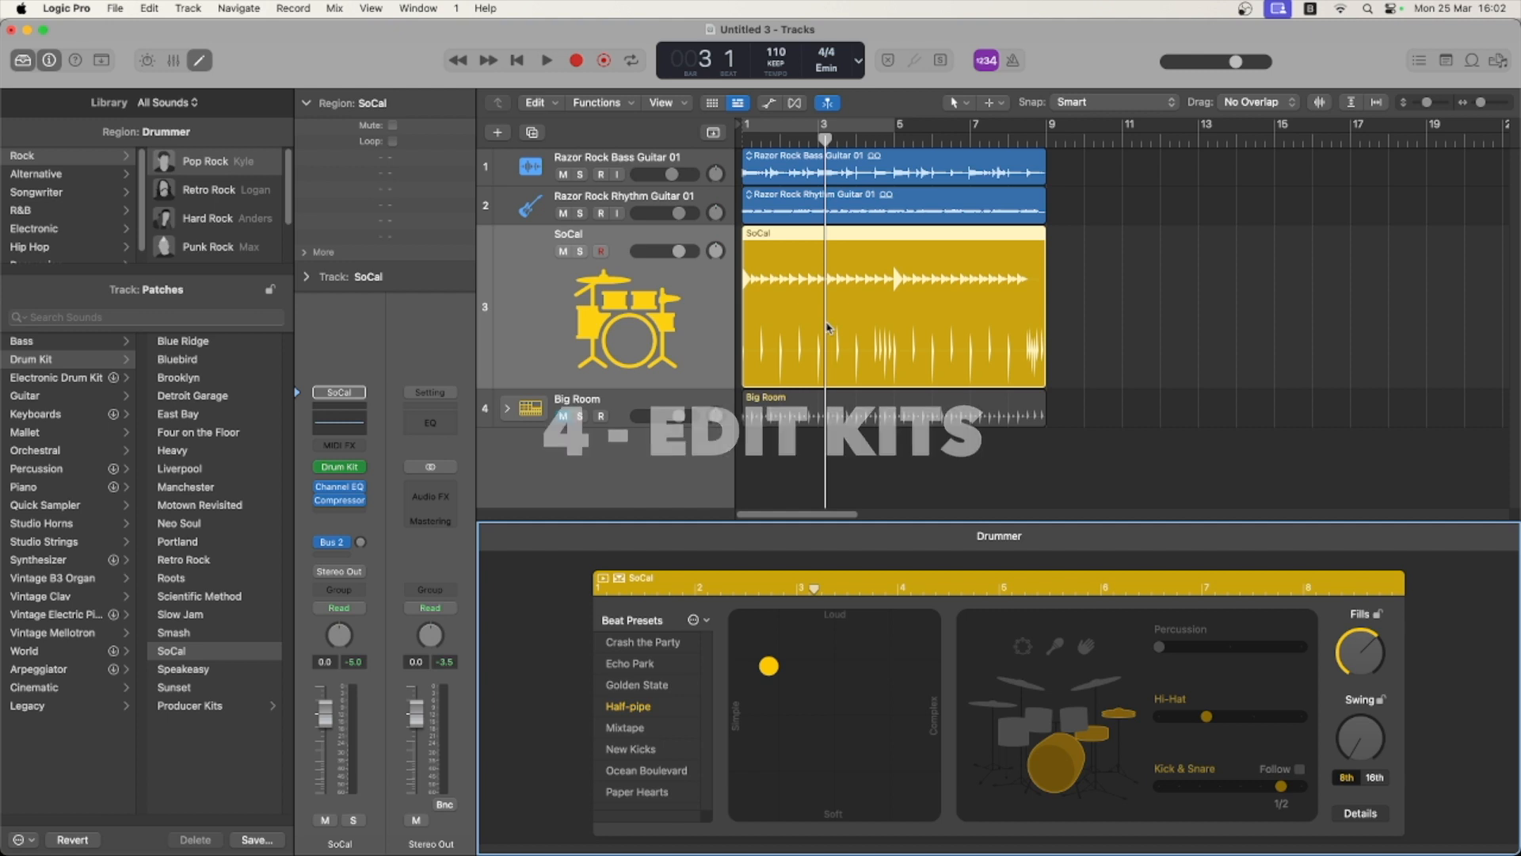
Open Drum Kit Designer for the SoCal track and swap the kick drum for SoCal 2.
left_click(691, 307)
mouse_move(345, 469)
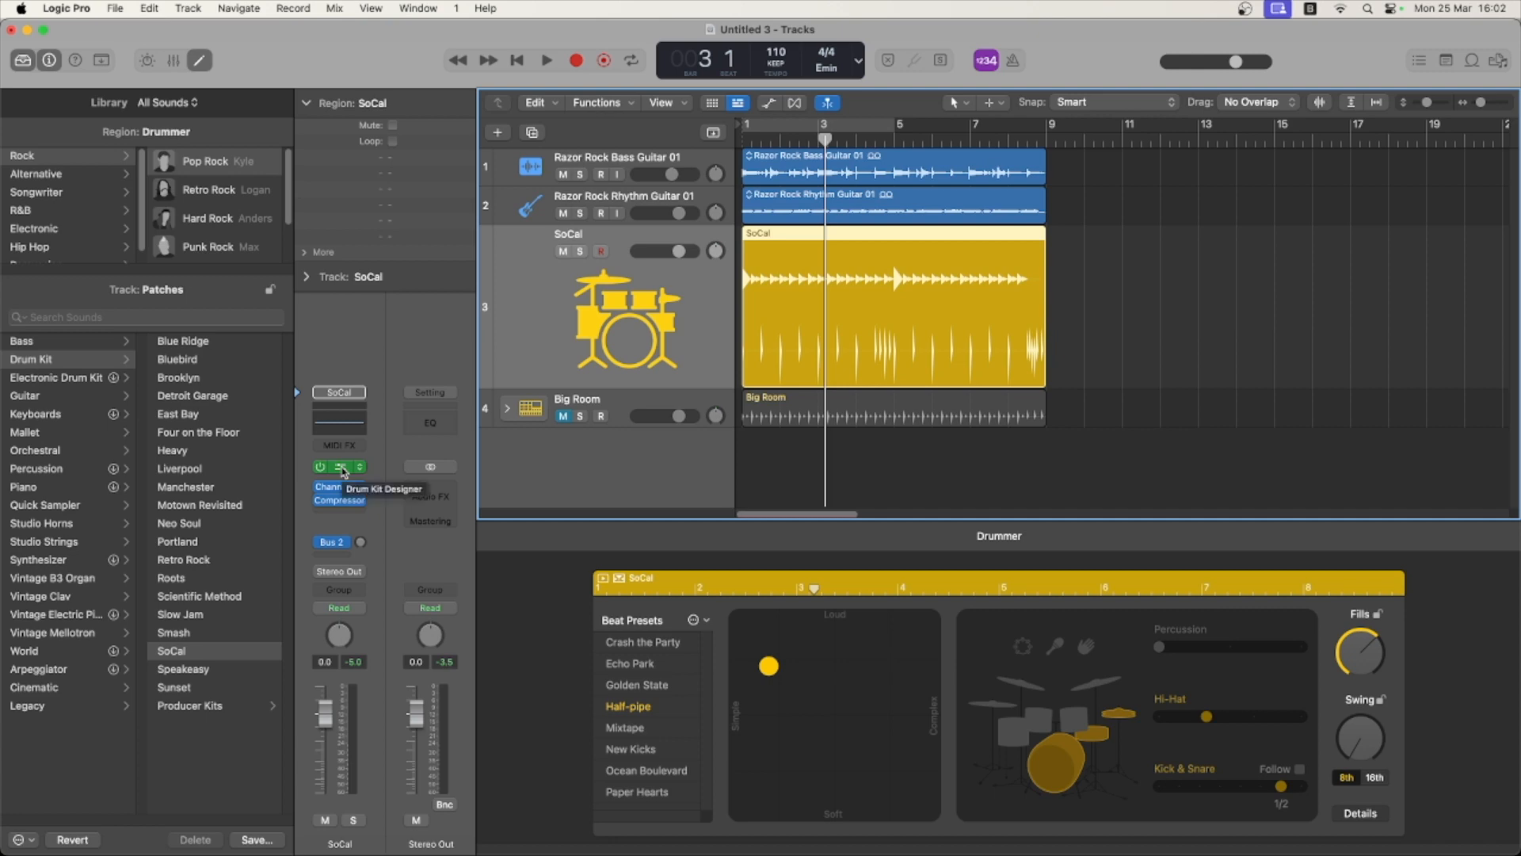
left_click(342, 467)
left_click_drag(738, 228, 594, 131)
left_click(707, 529)
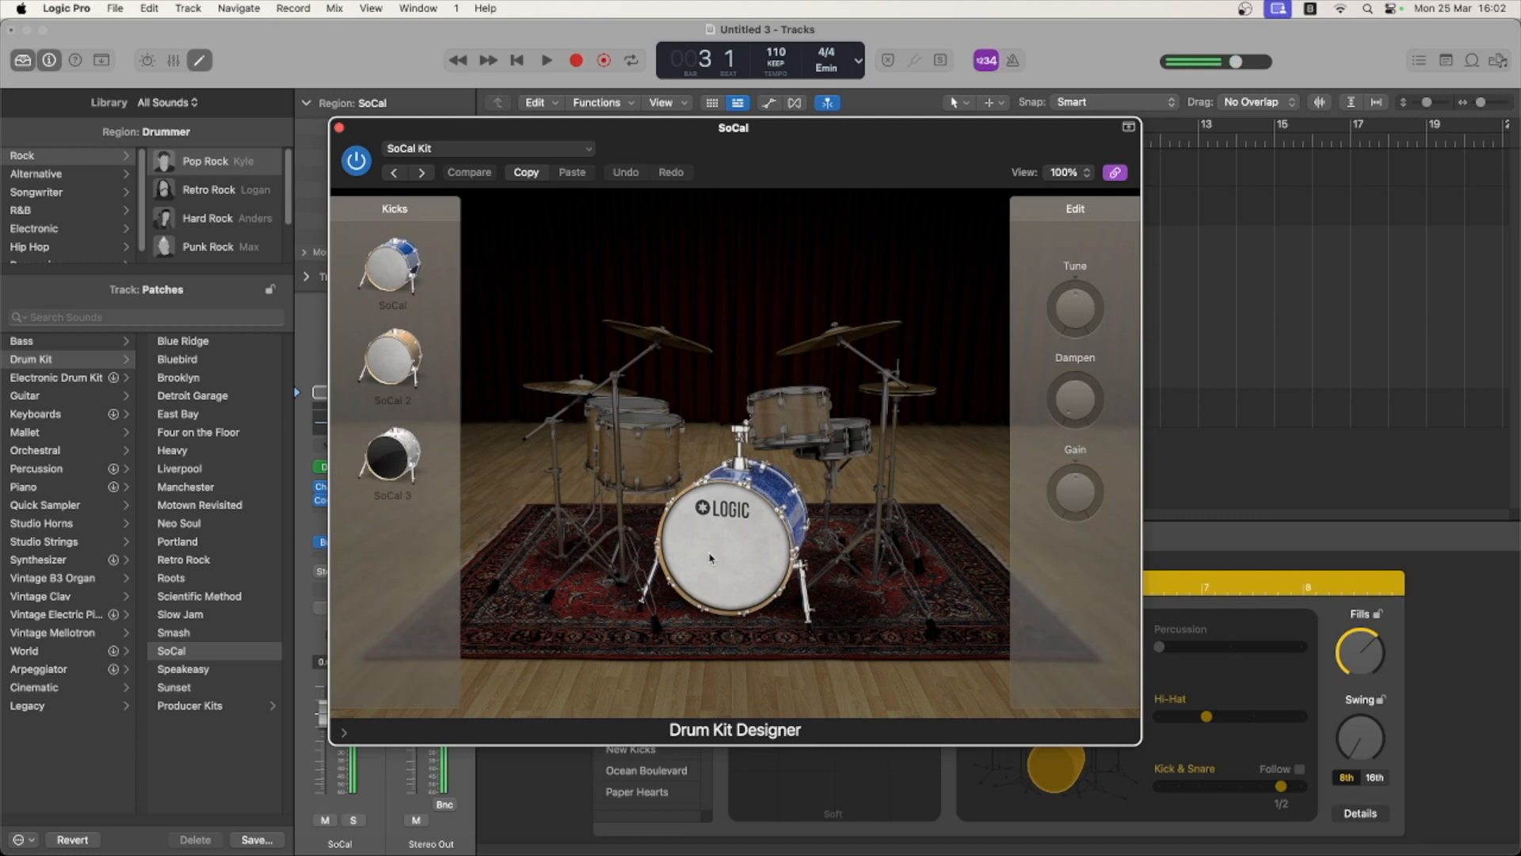
left_click(391, 368)
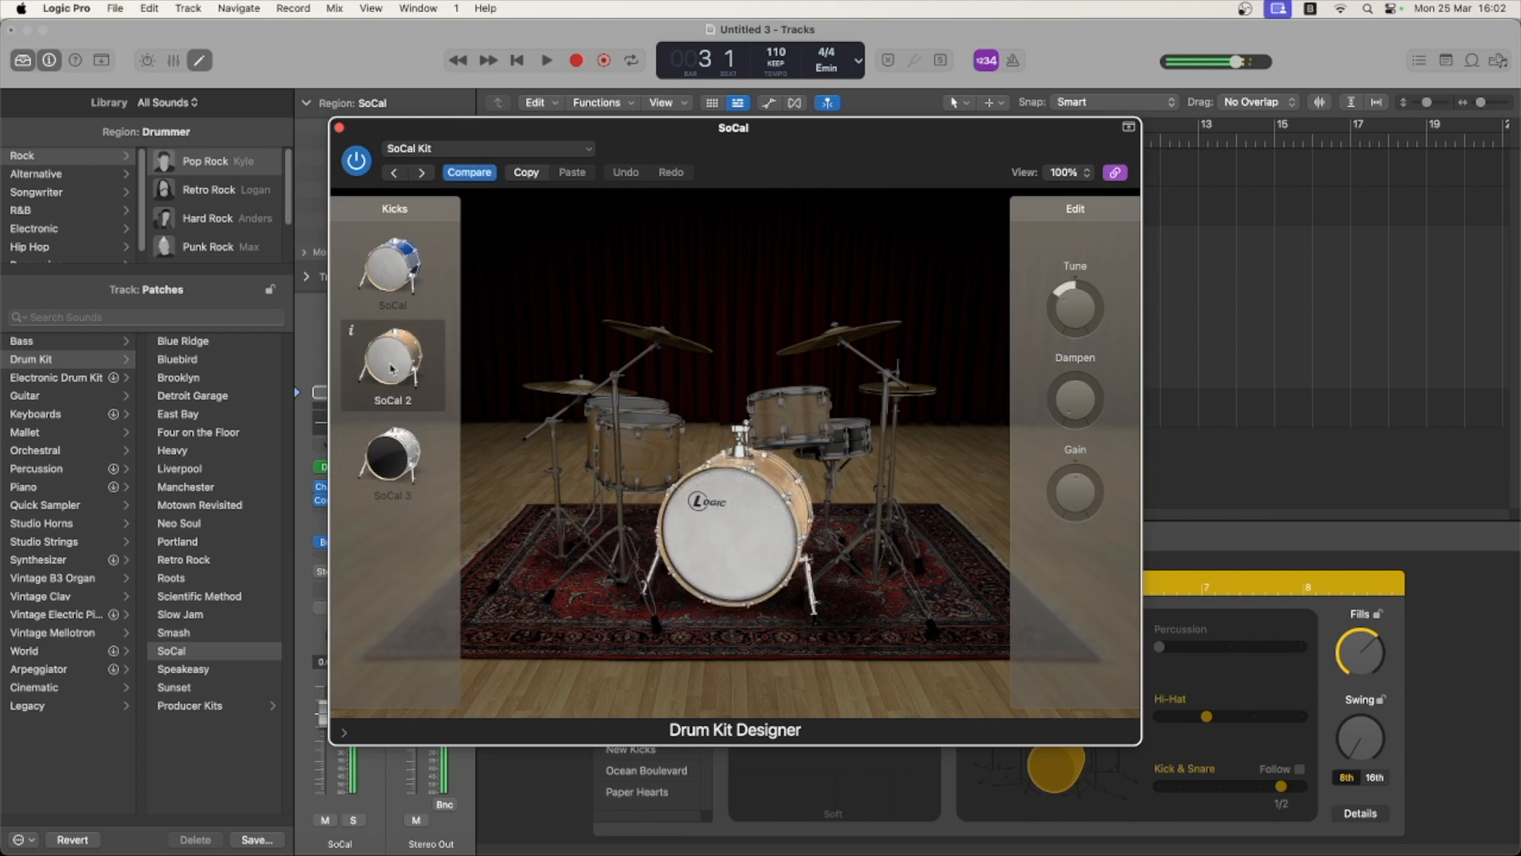
Adjust the SoCal 2 kick's tuning, set its dampening to 56% and raise its gain to about 7 dB.
left_click_drag(1074, 337, 1074, 319)
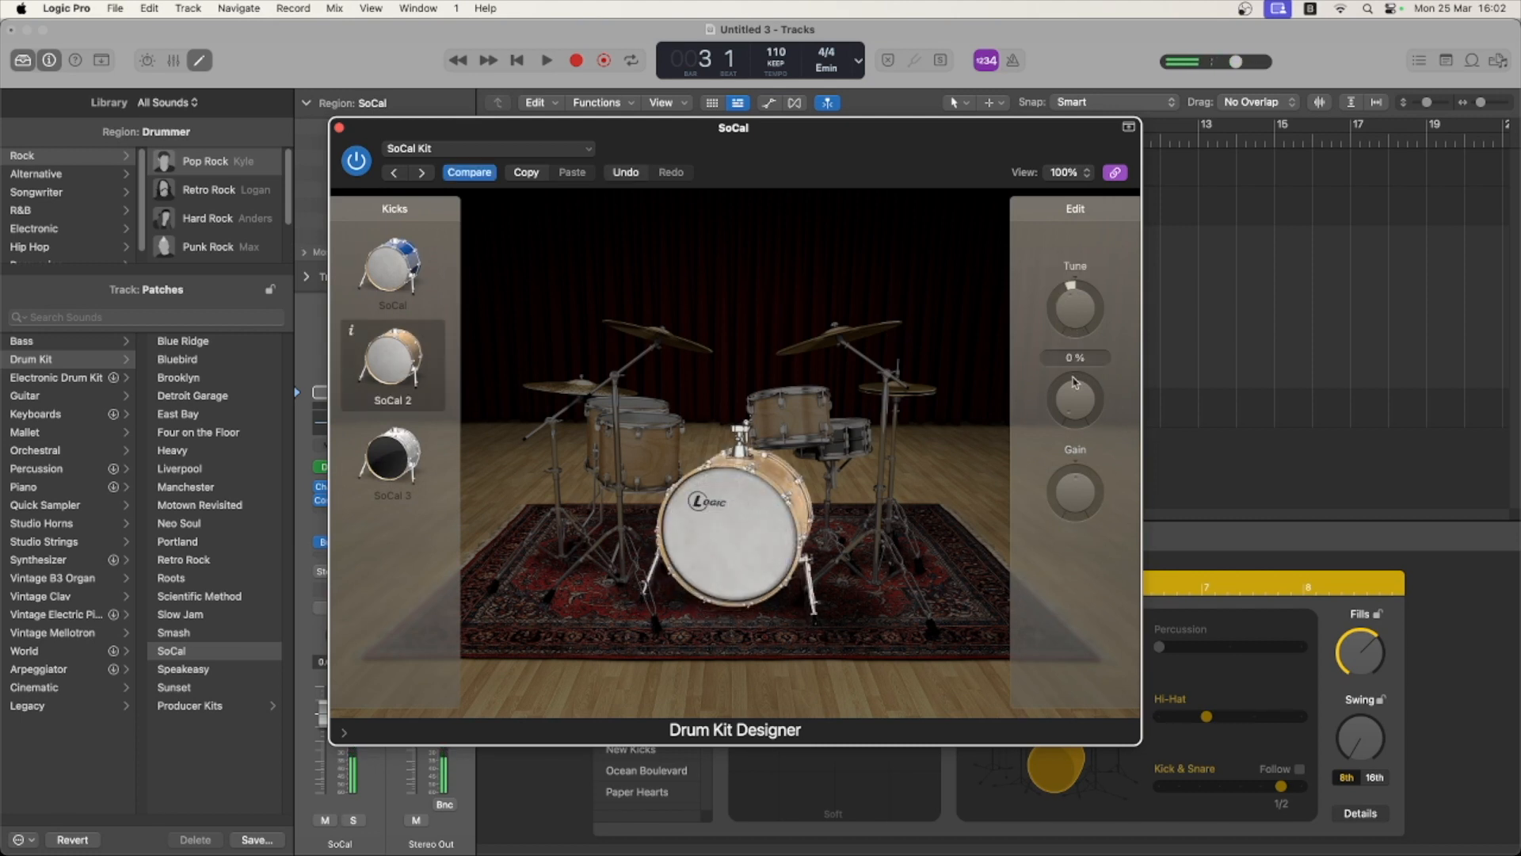
left_click_drag(1078, 411, 1075, 393)
left_click_drag(1079, 483, 1063, 454)
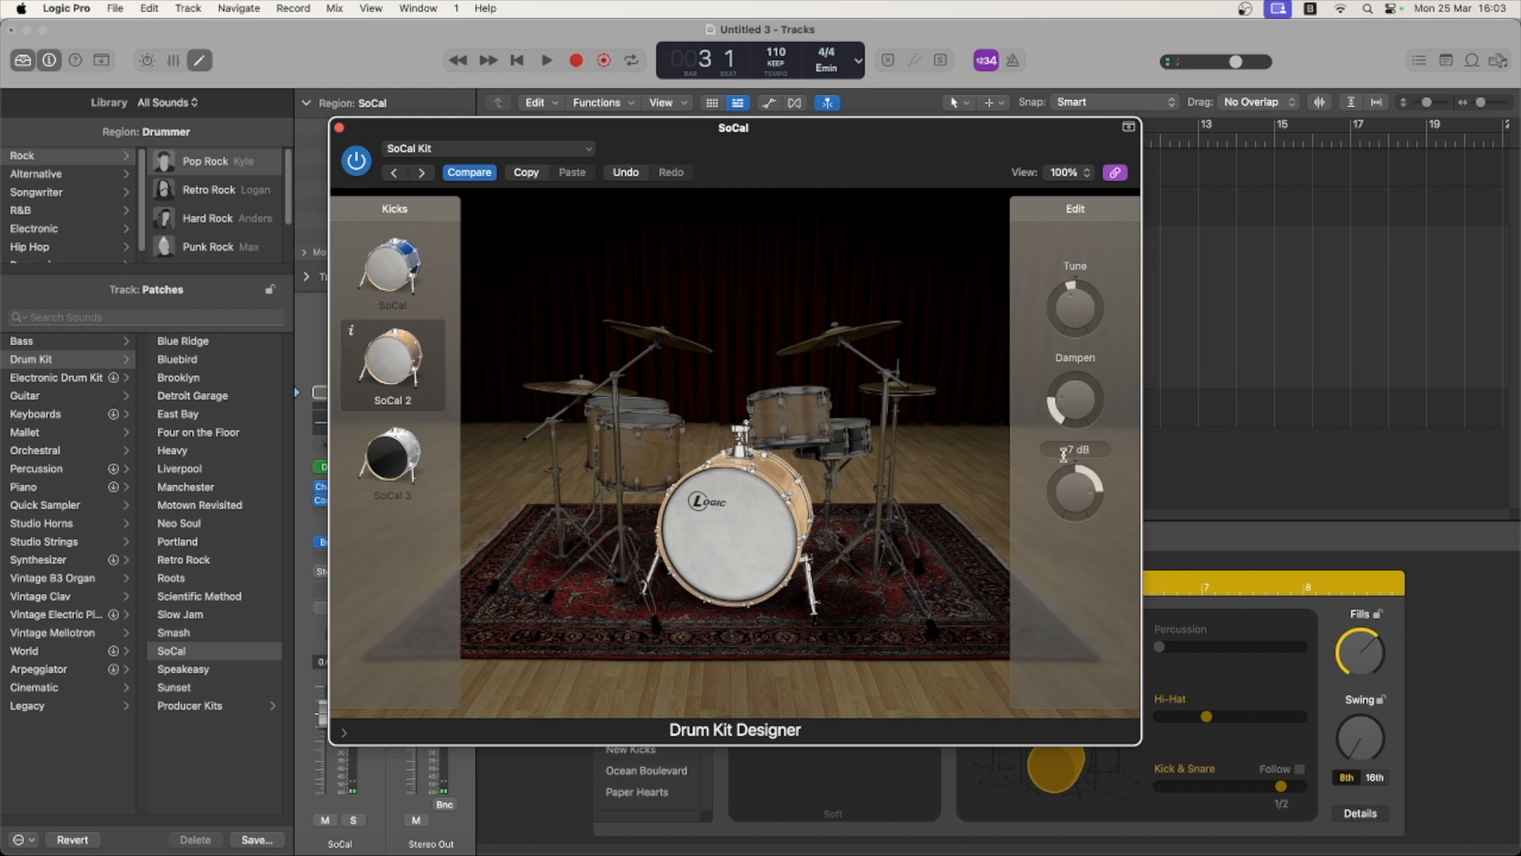
left_click(729, 547)
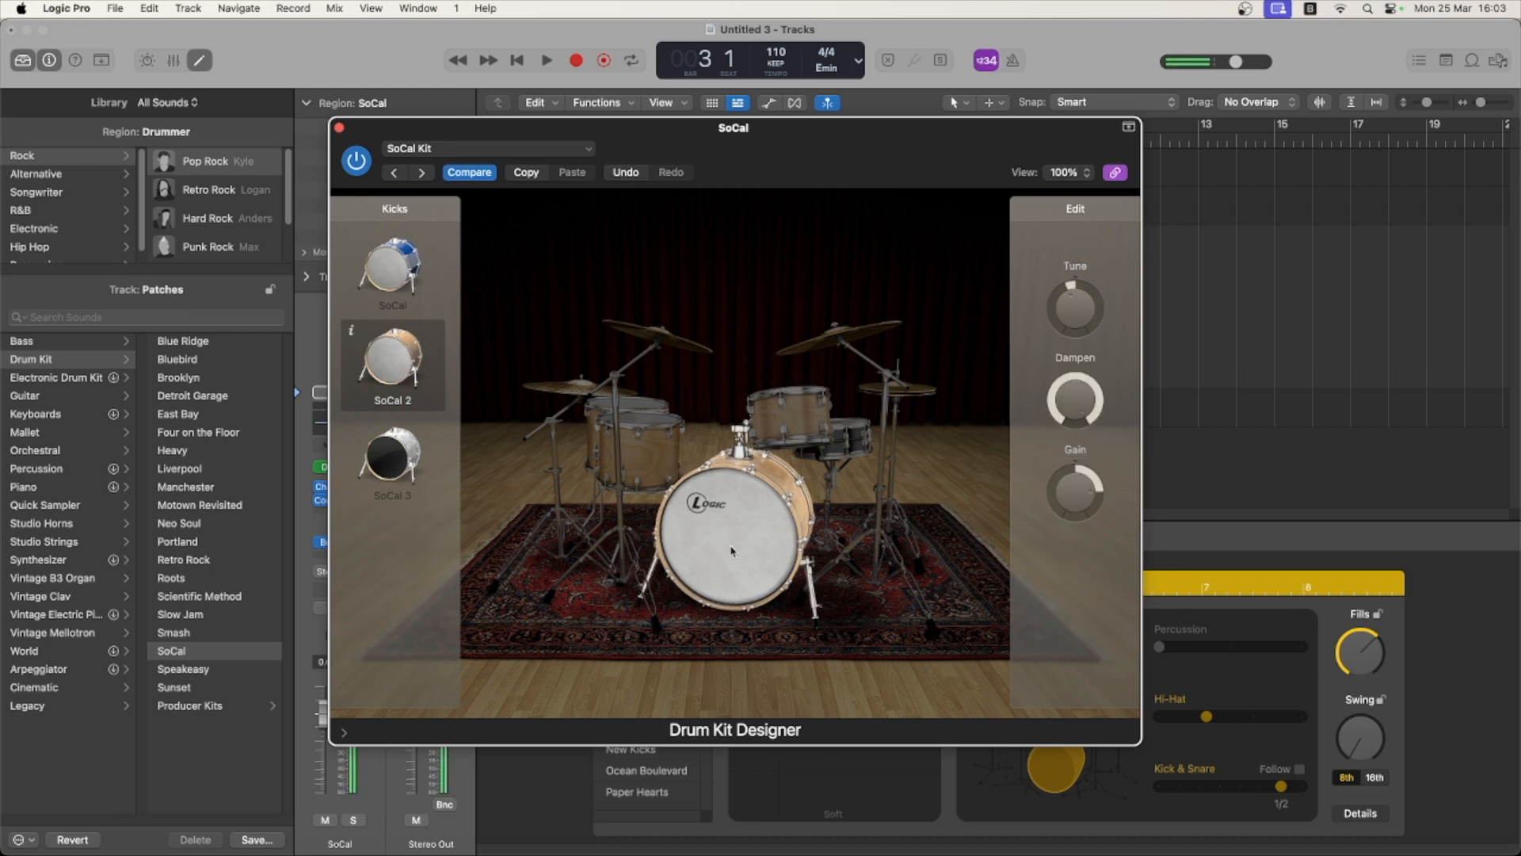
left_click(733, 547)
left_click_drag(1081, 398, 1078, 424)
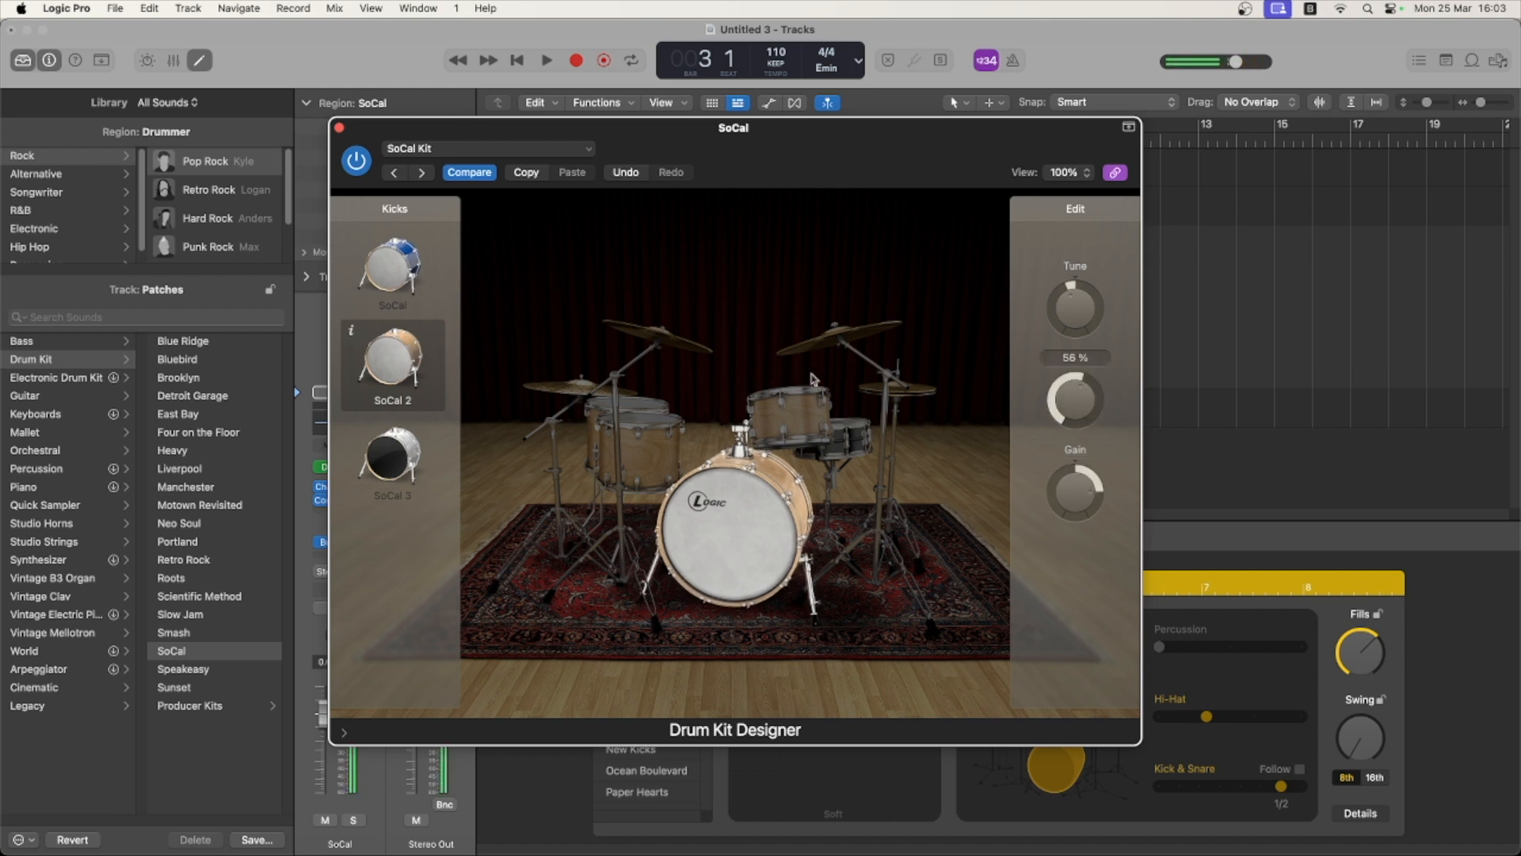
Check the edit settings for the toms and the hi-hat in Drum Kit Designer and close it.
left_click(788, 410)
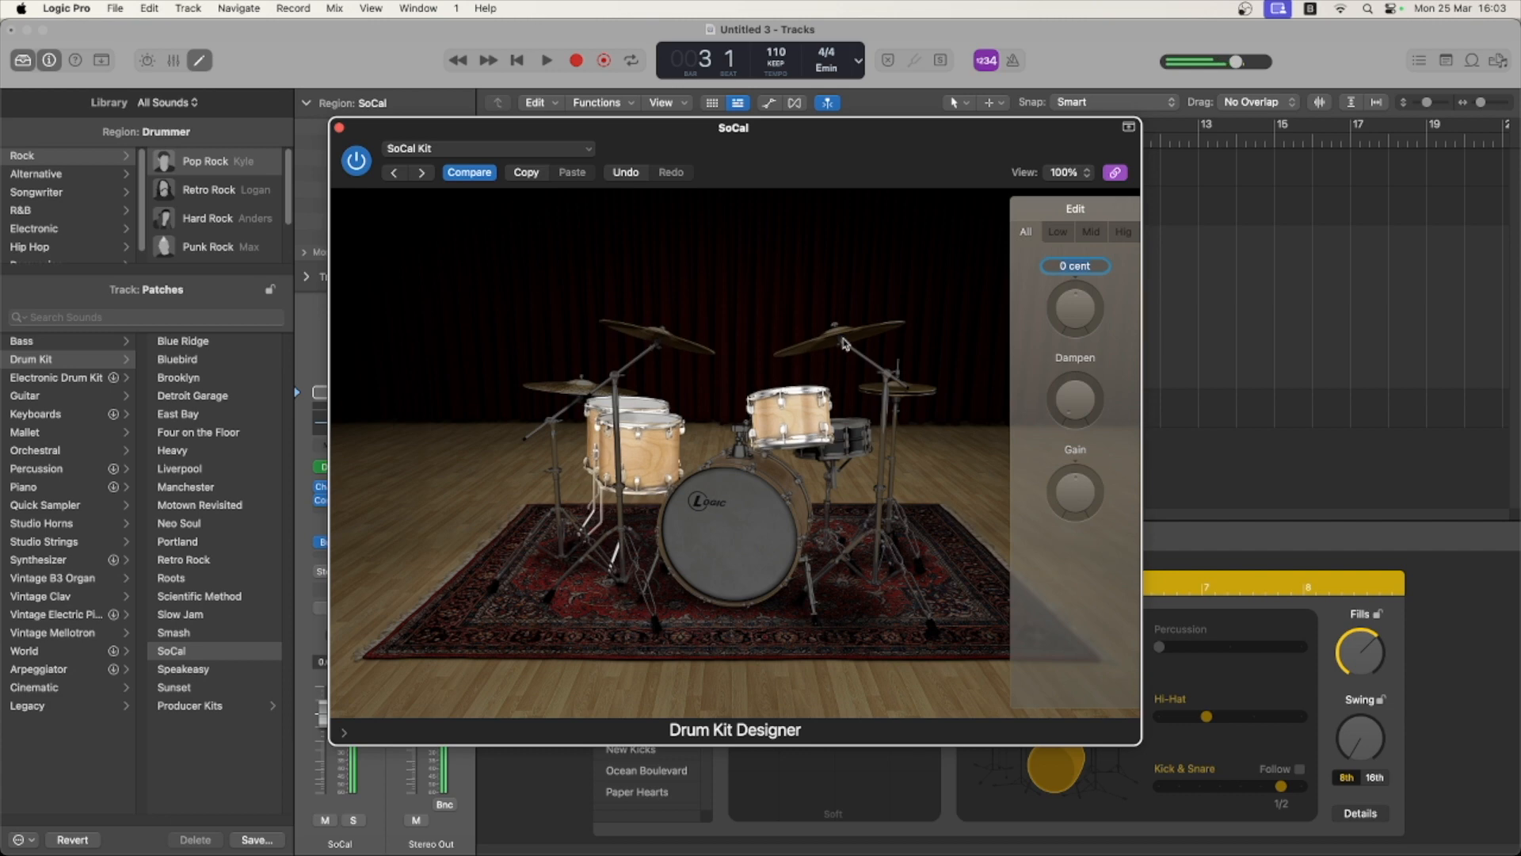
left_click(904, 394)
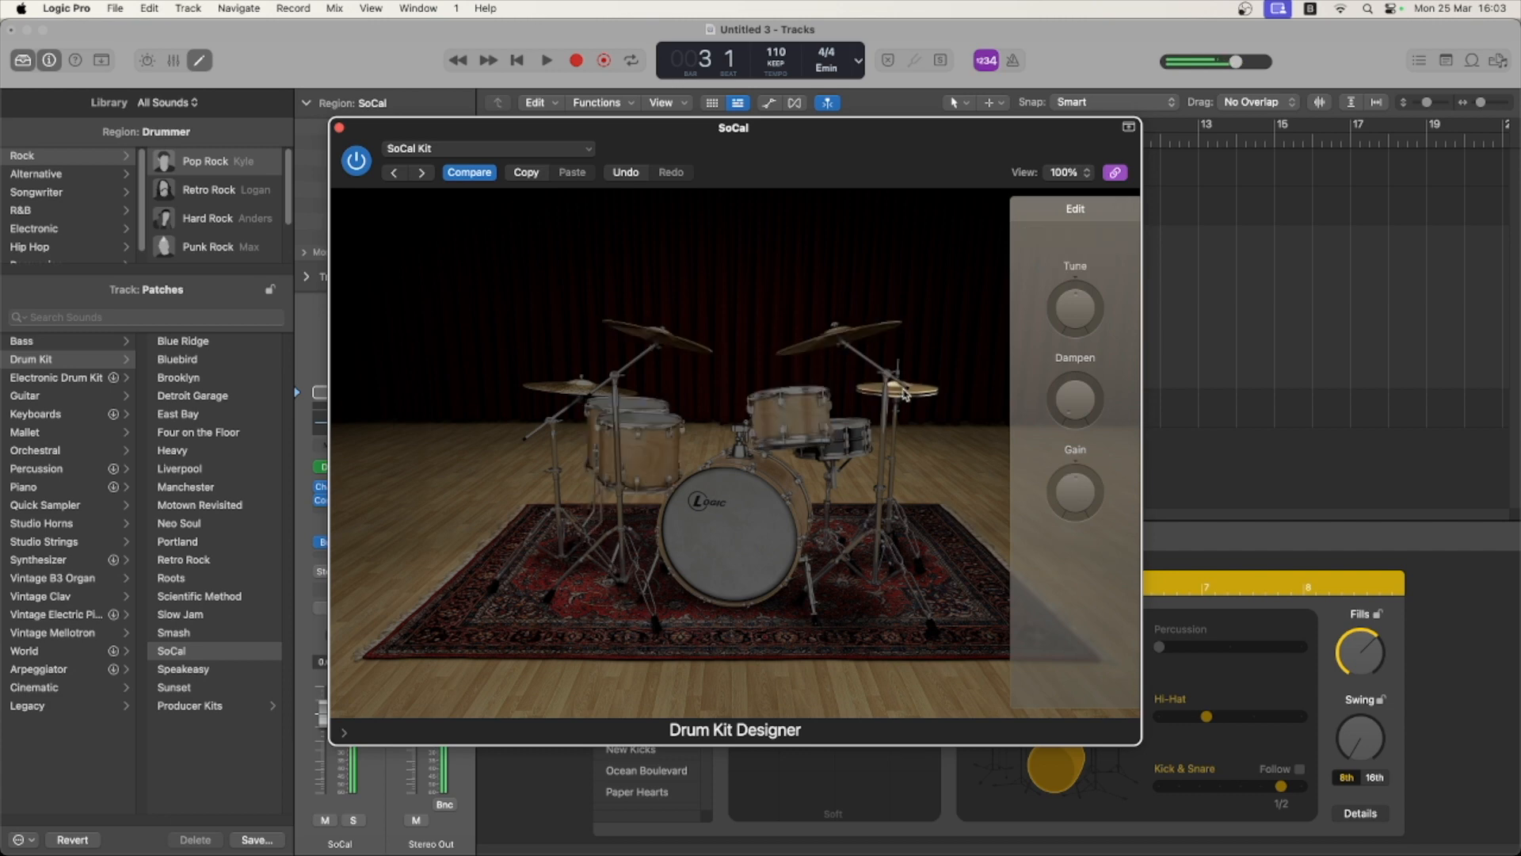
key("super+w")
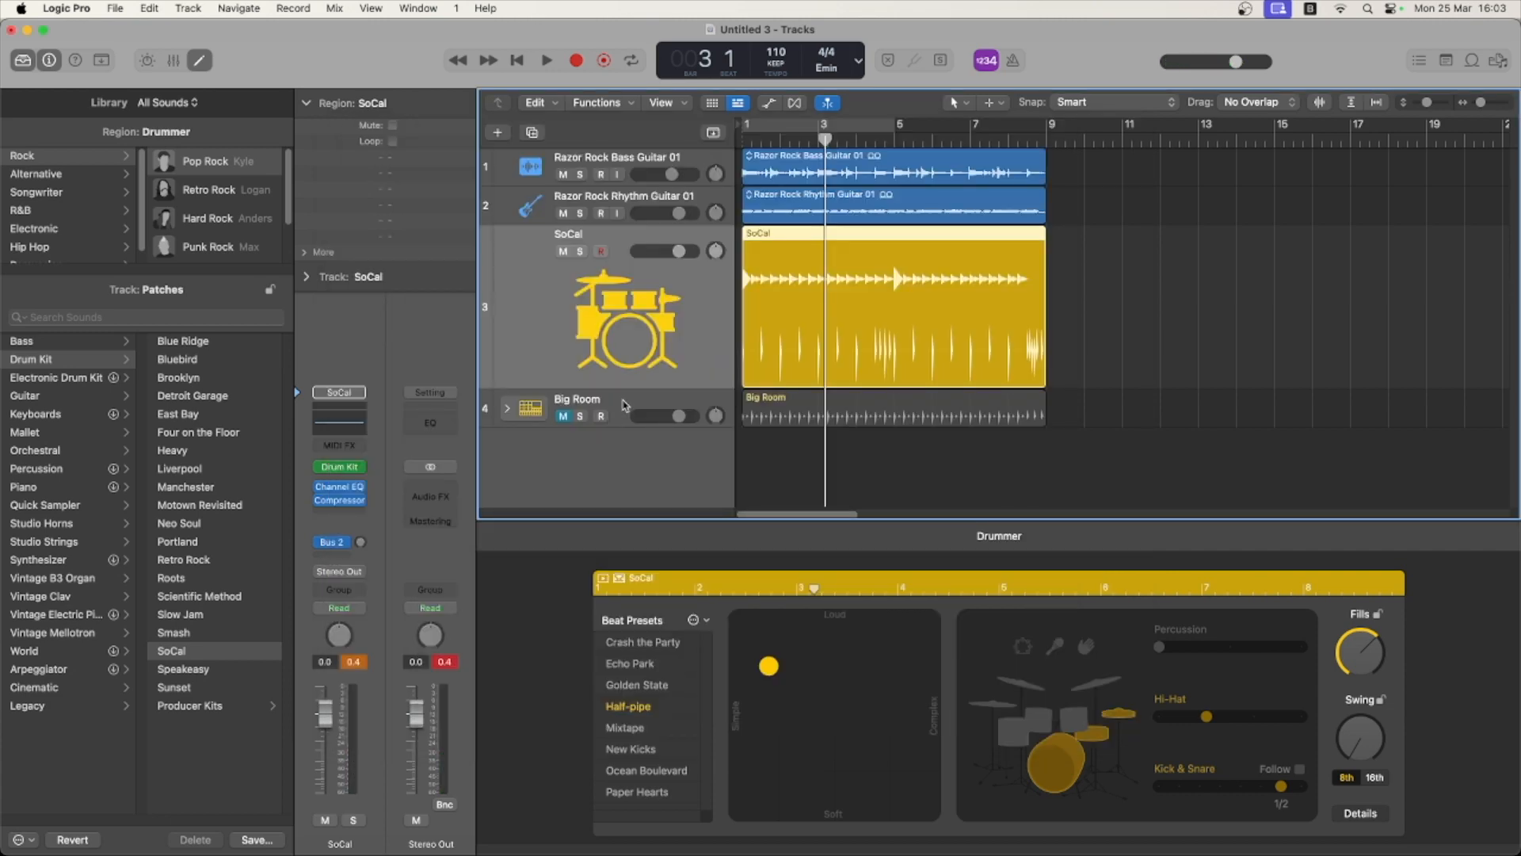
Open Drum Machine Designer for the Big Room track, review its pads and kit controls, and close it.
left_click(624, 405)
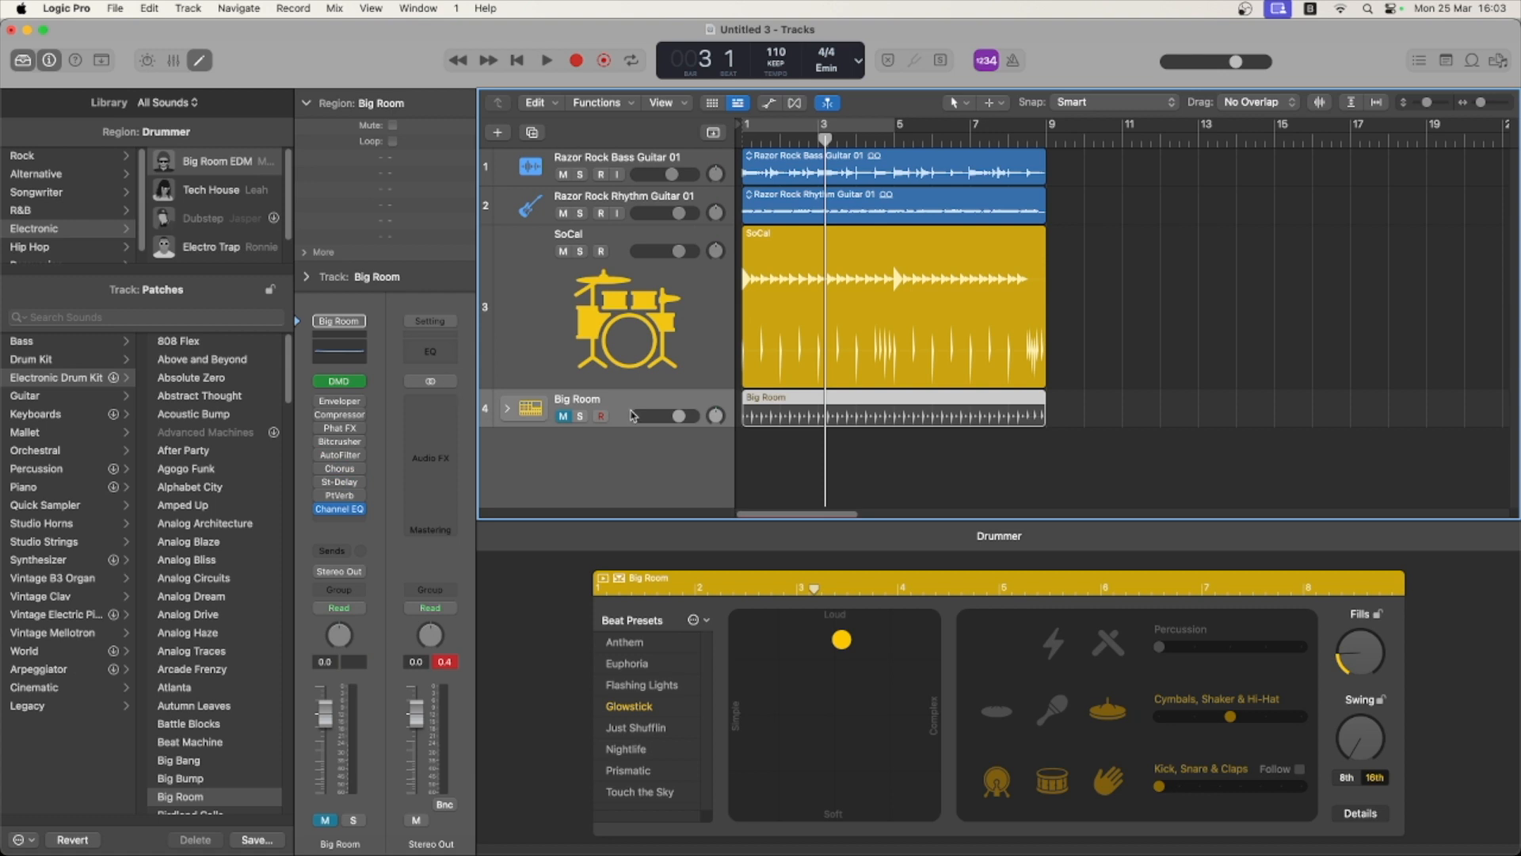
left_click(340, 382)
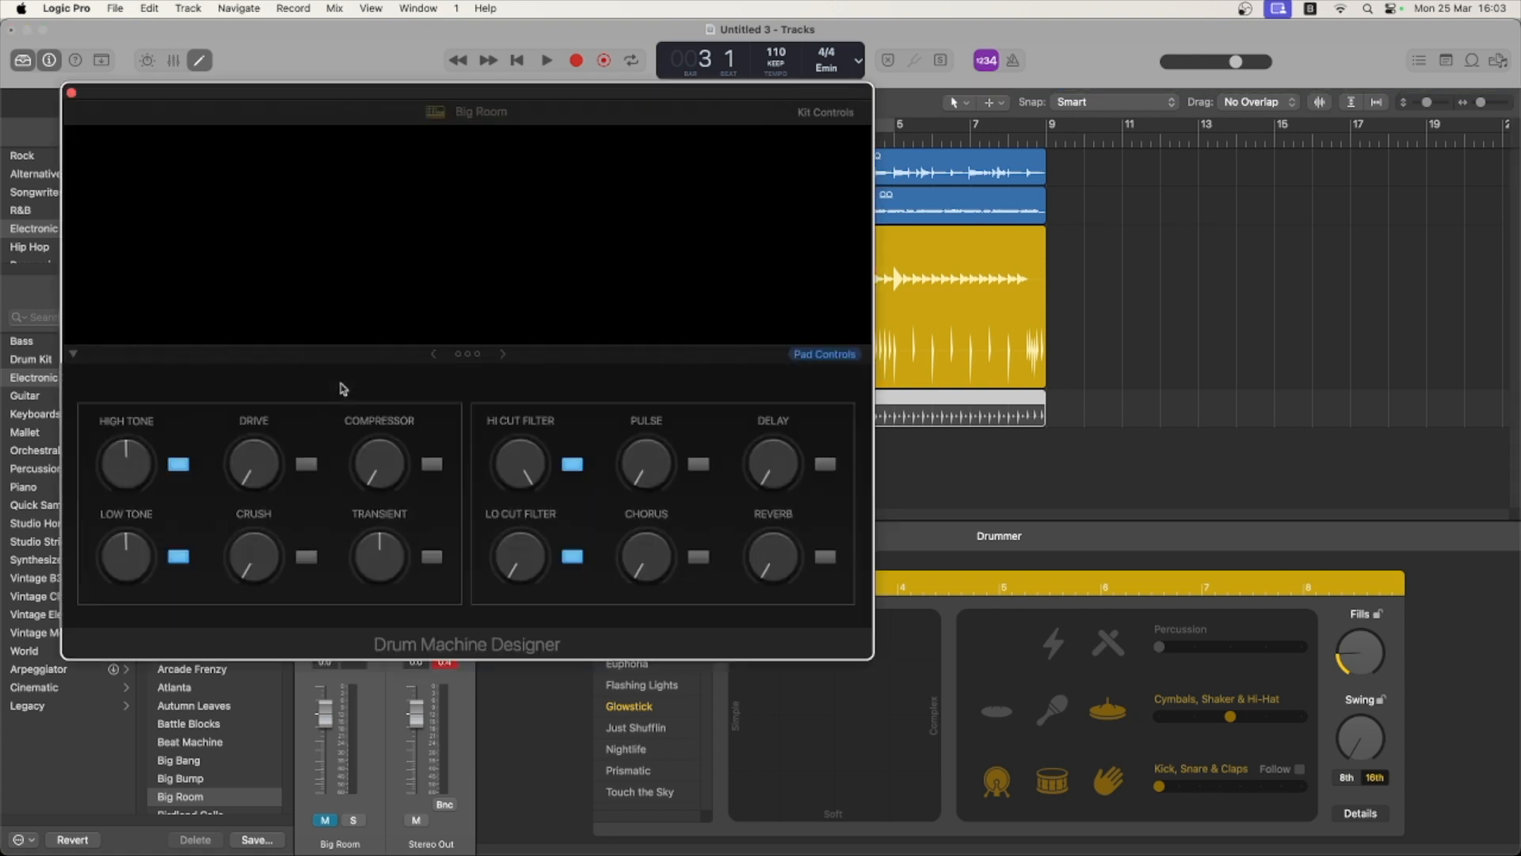
mouse_move(545, 209)
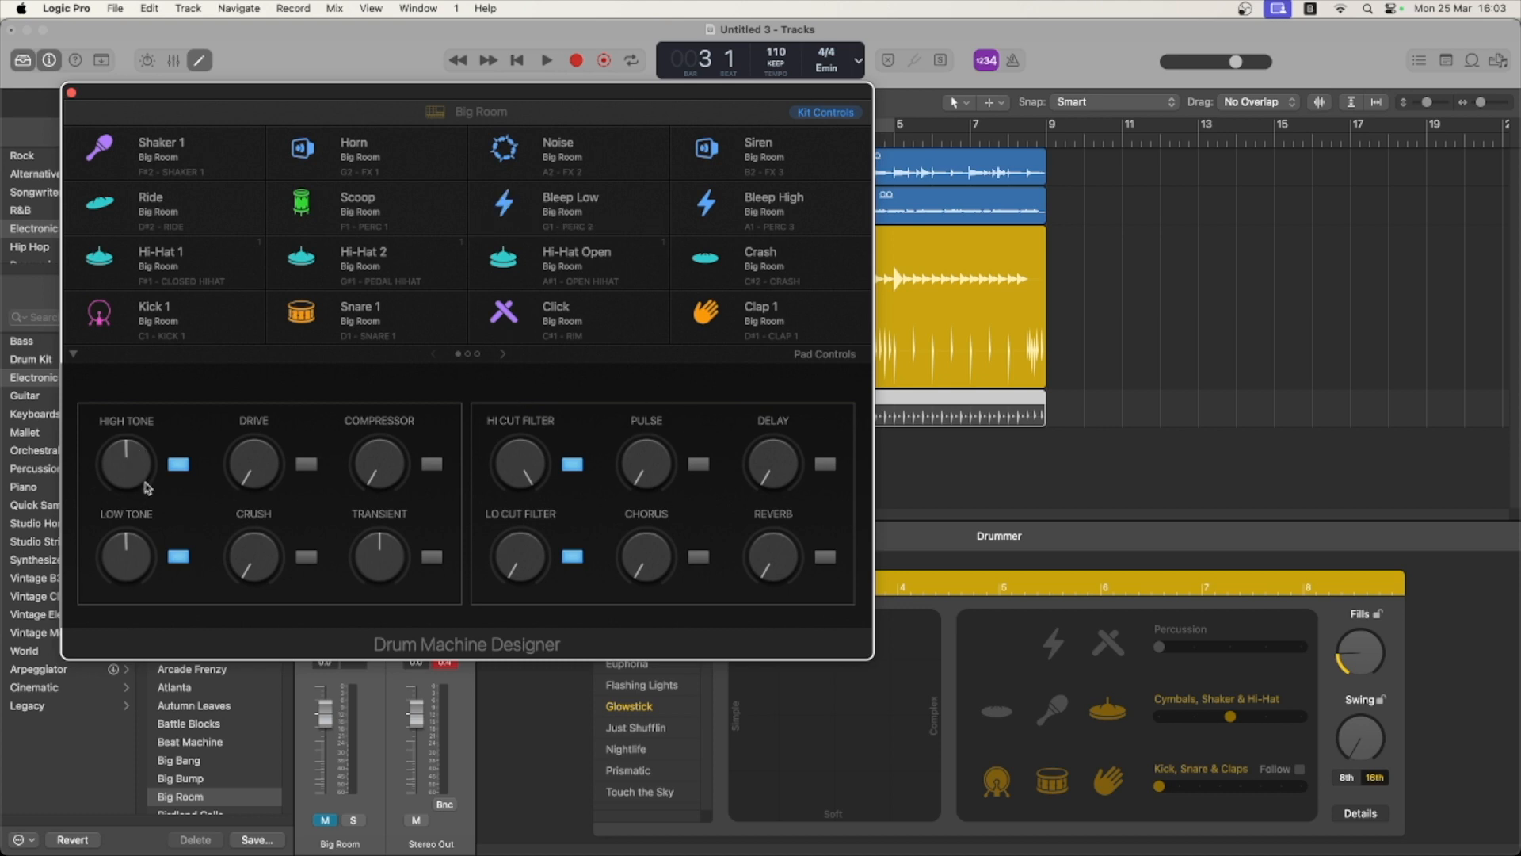
left_click(72, 93)
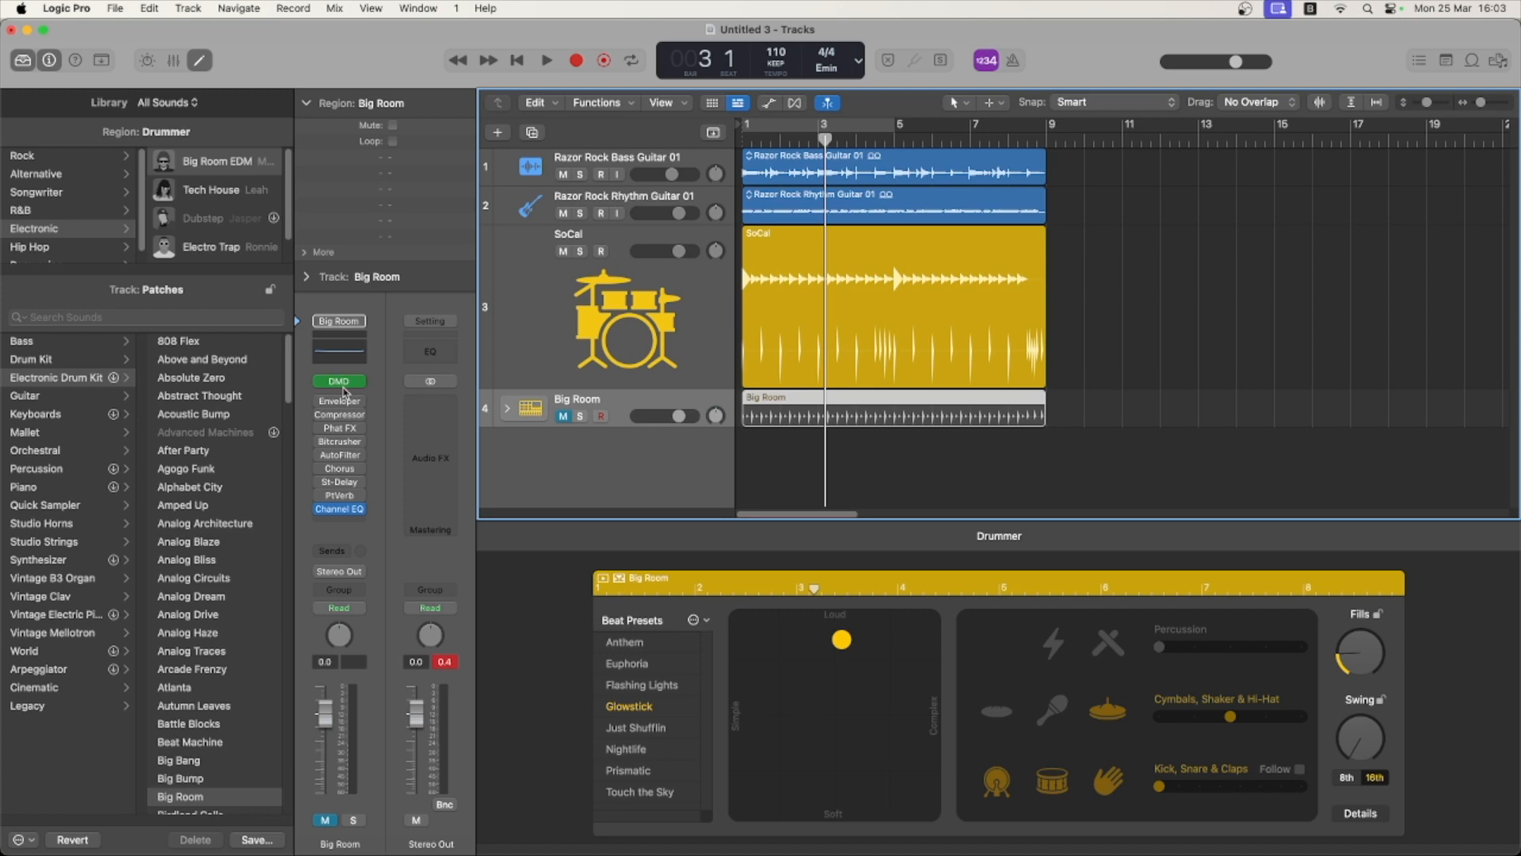
Reopen Drum Kit Designer for the SoCal track to view the whole acoustic kit and close it.
left_click(569, 364)
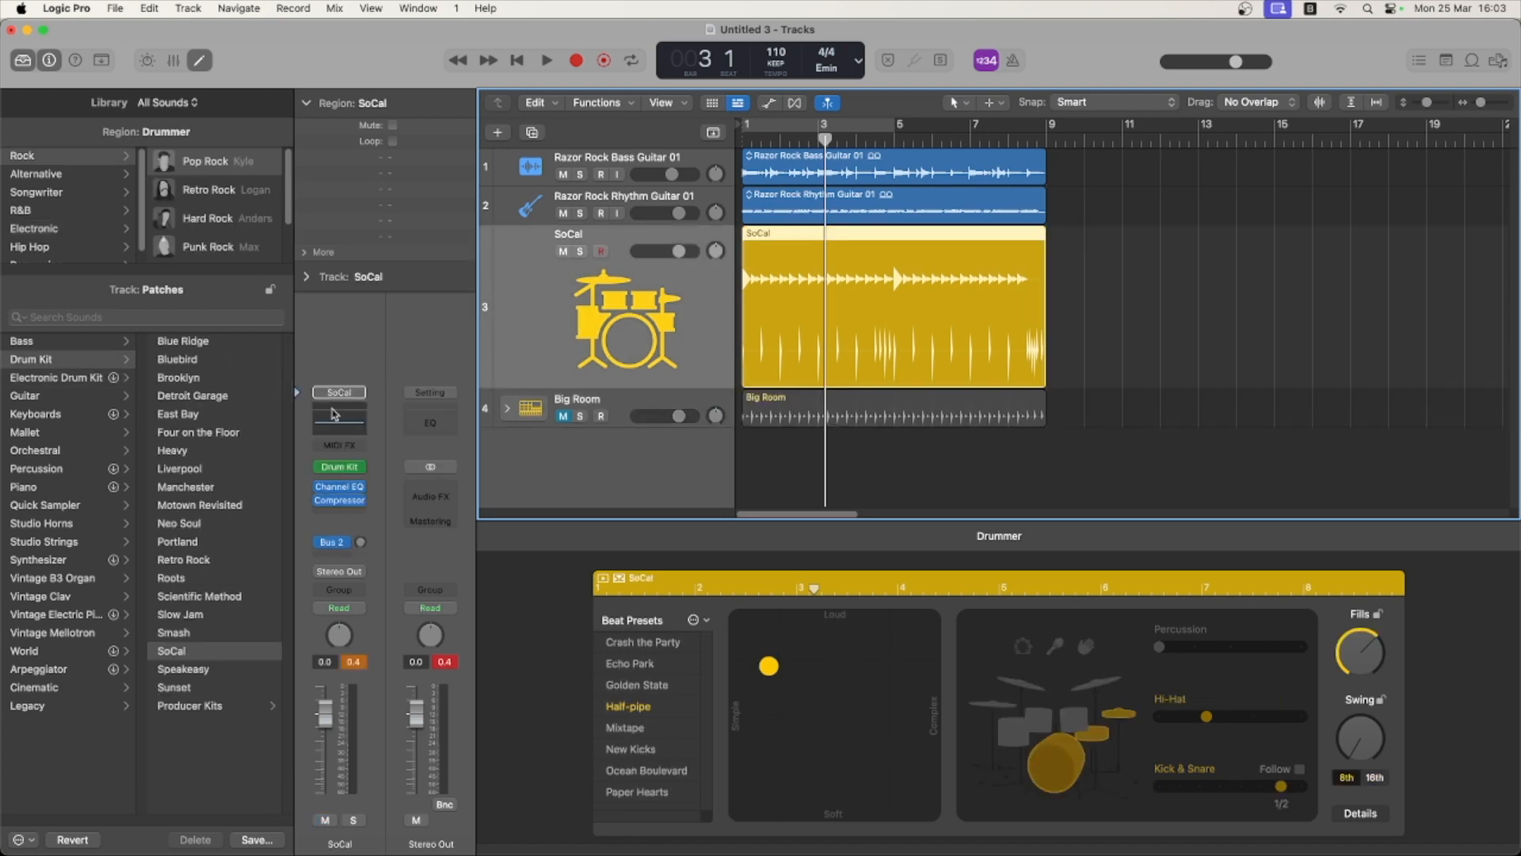
left_click(341, 469)
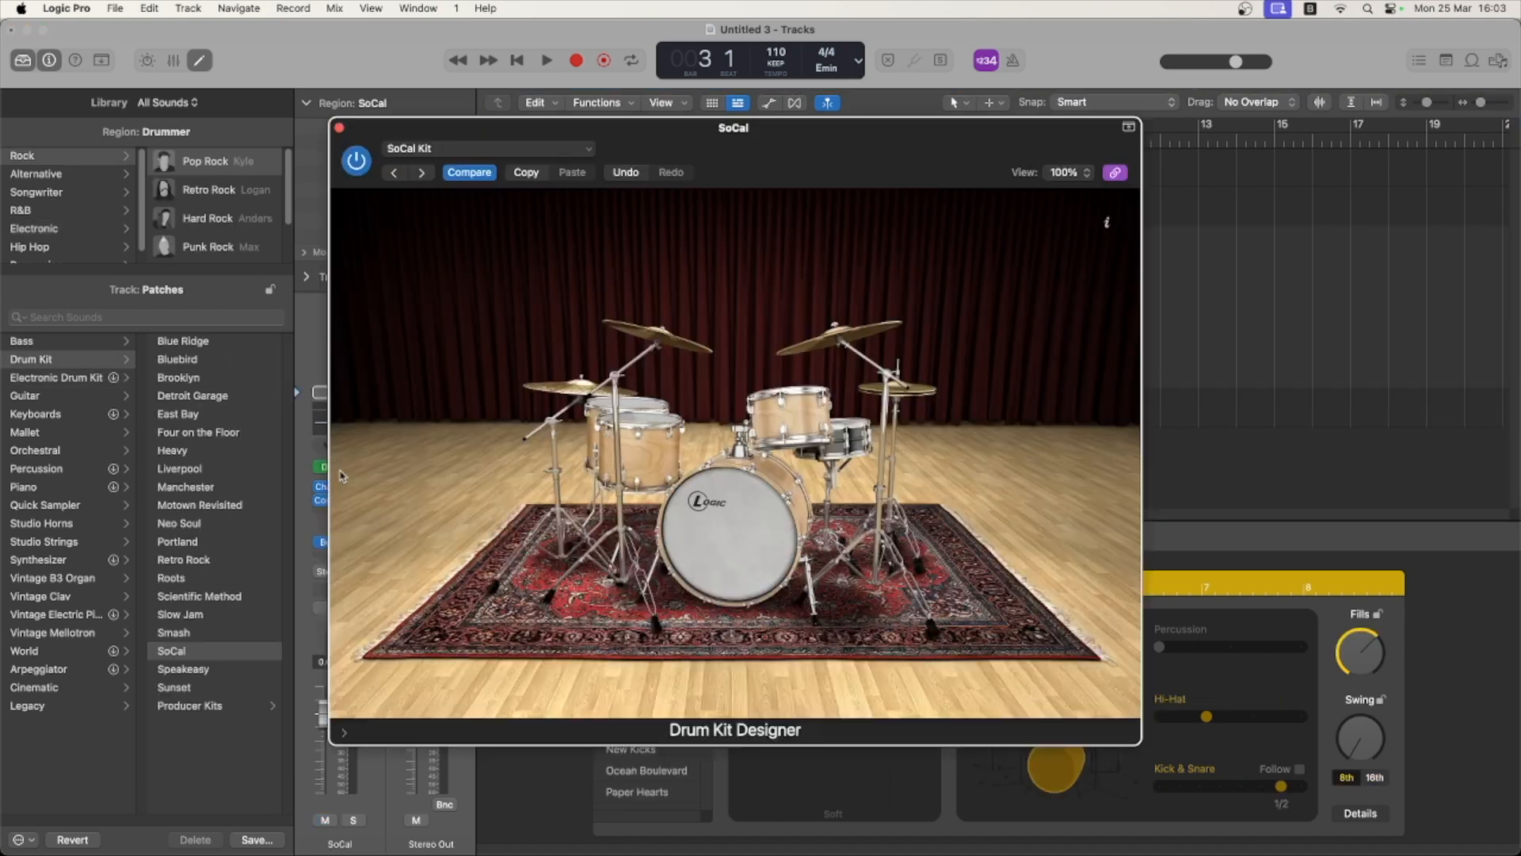
left_click(340, 129)
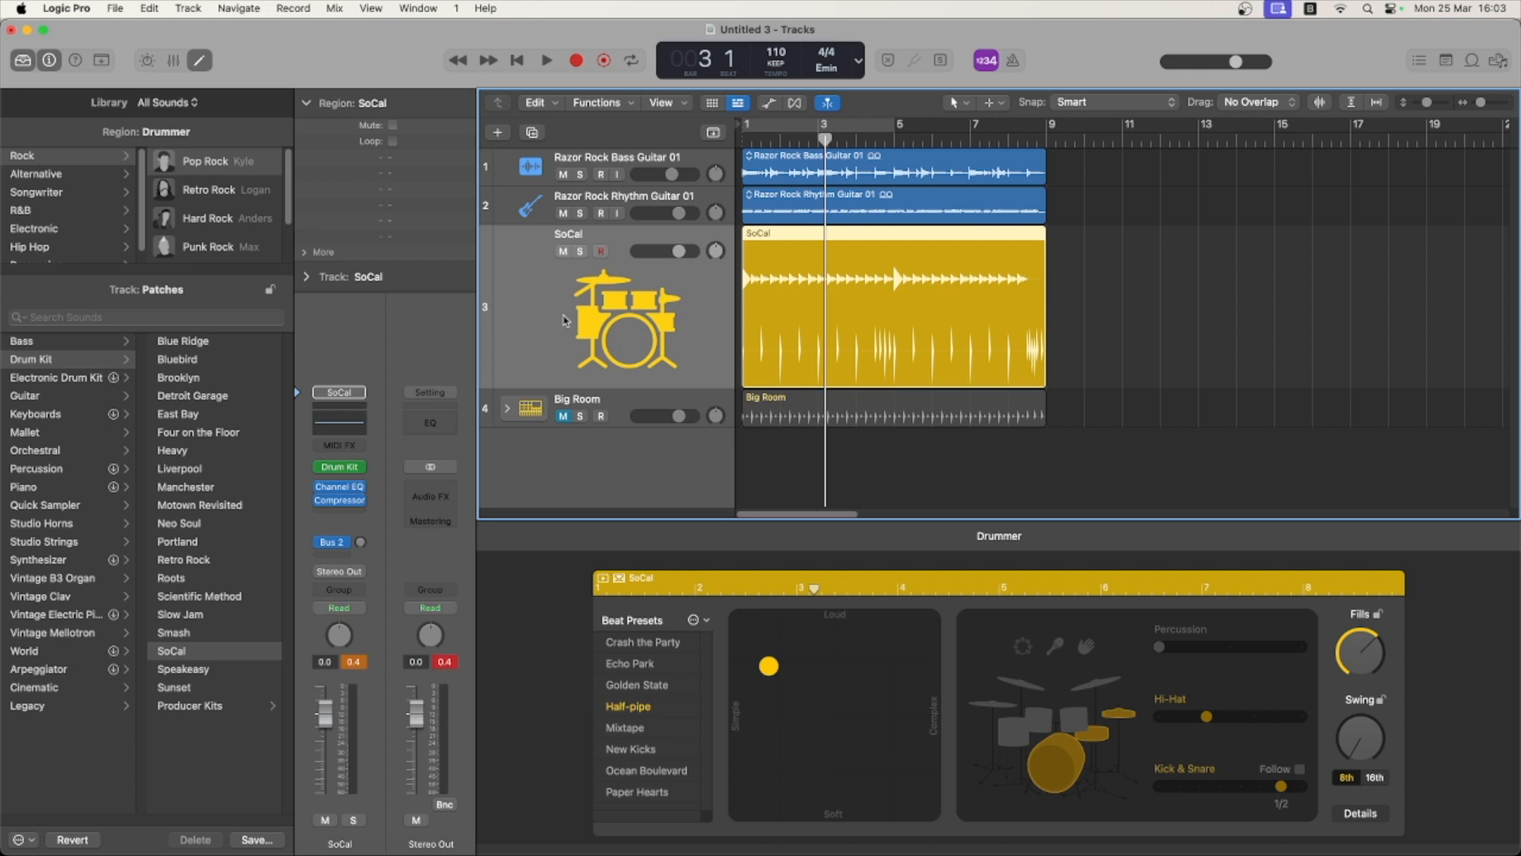
left_click(695, 620)
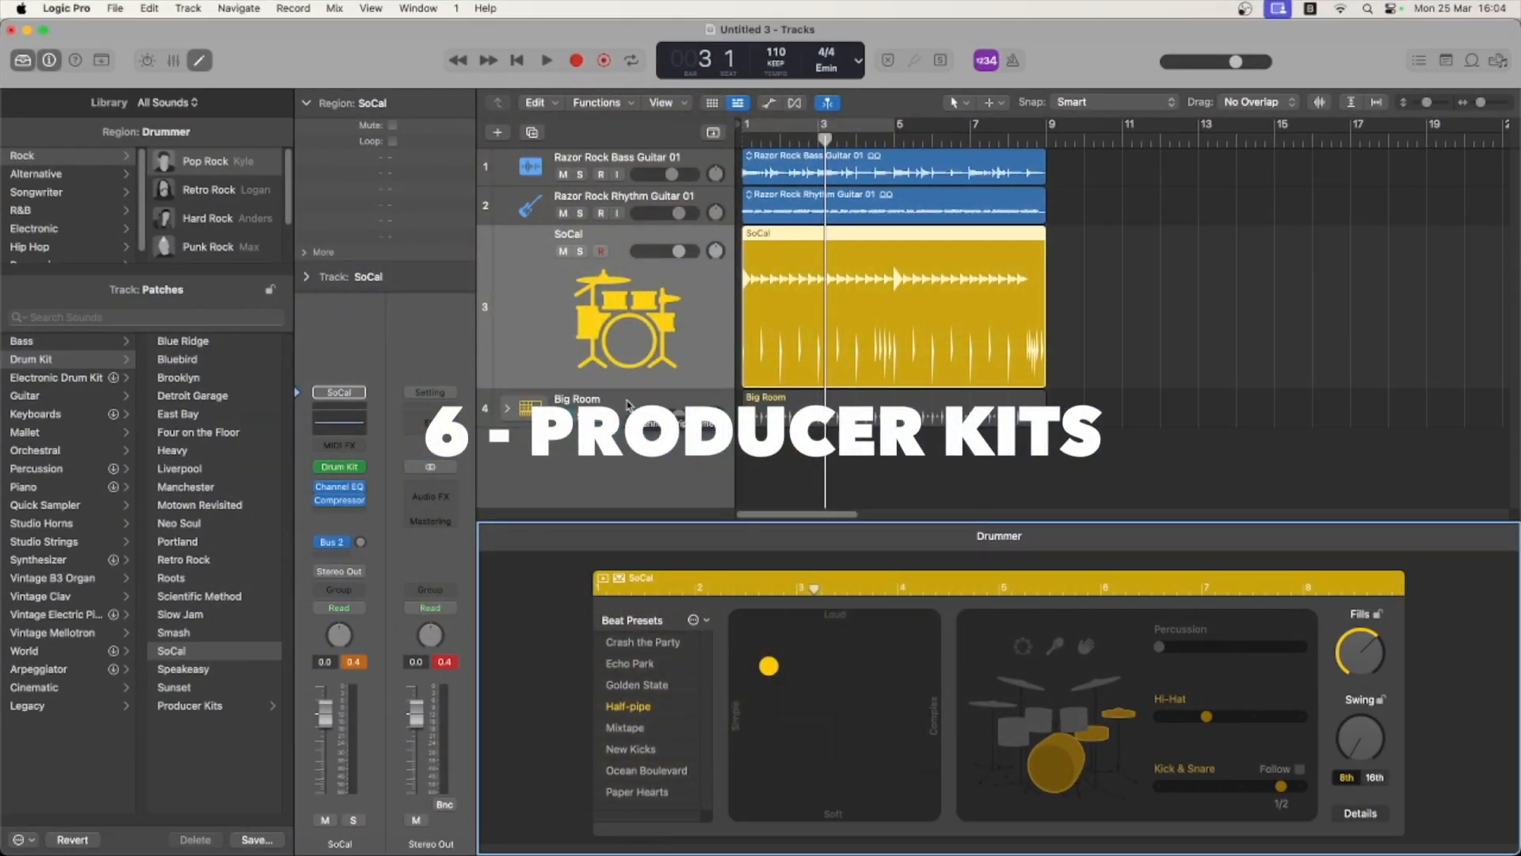
Expand the Big Room track stack, look through its individual drum sound tracks and collapse it.
left_click(626, 405)
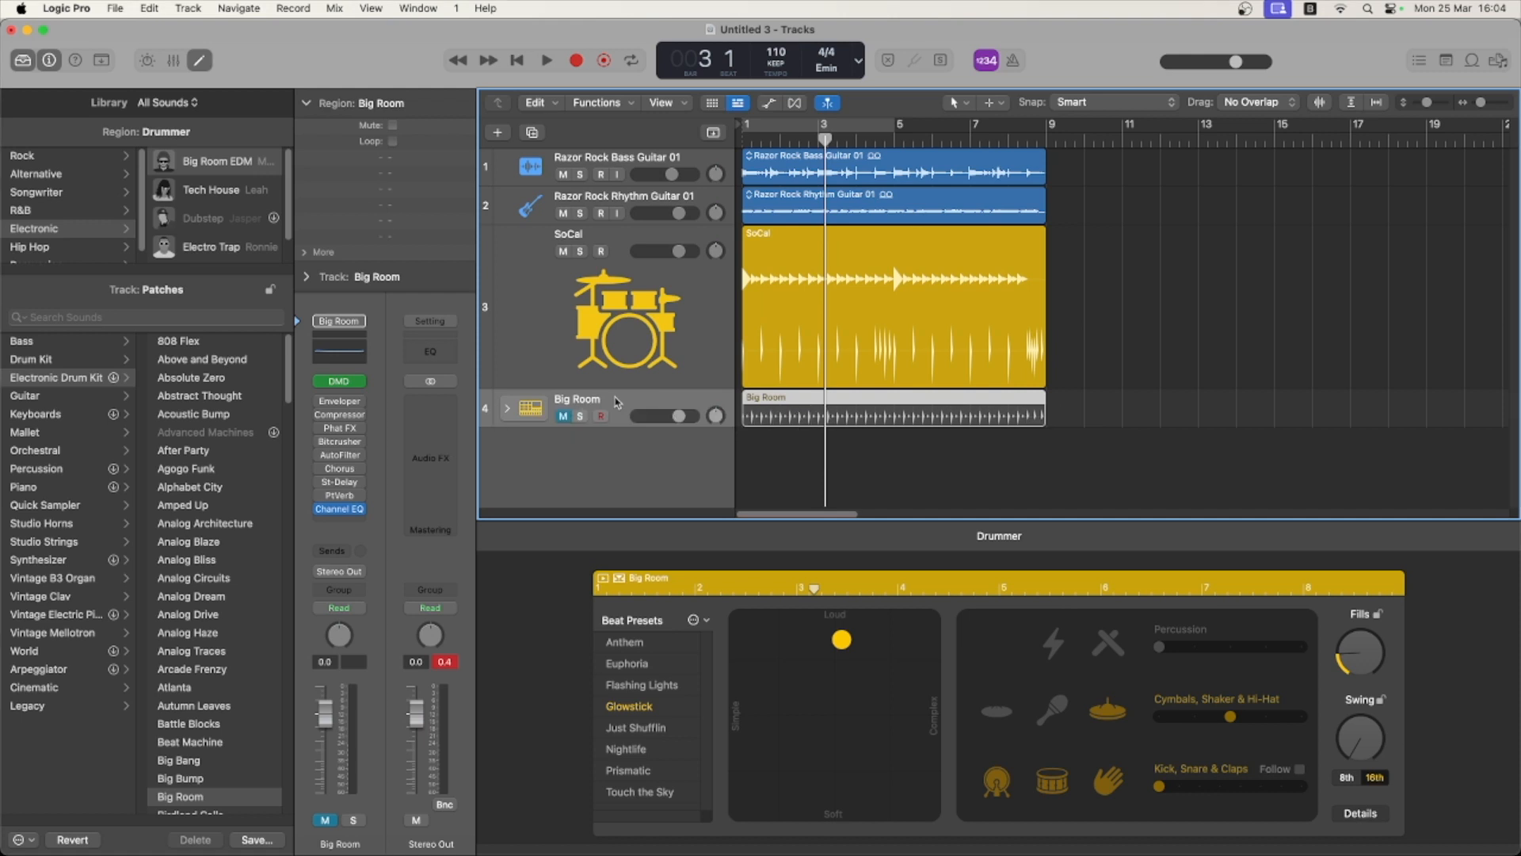
left_click(509, 410)
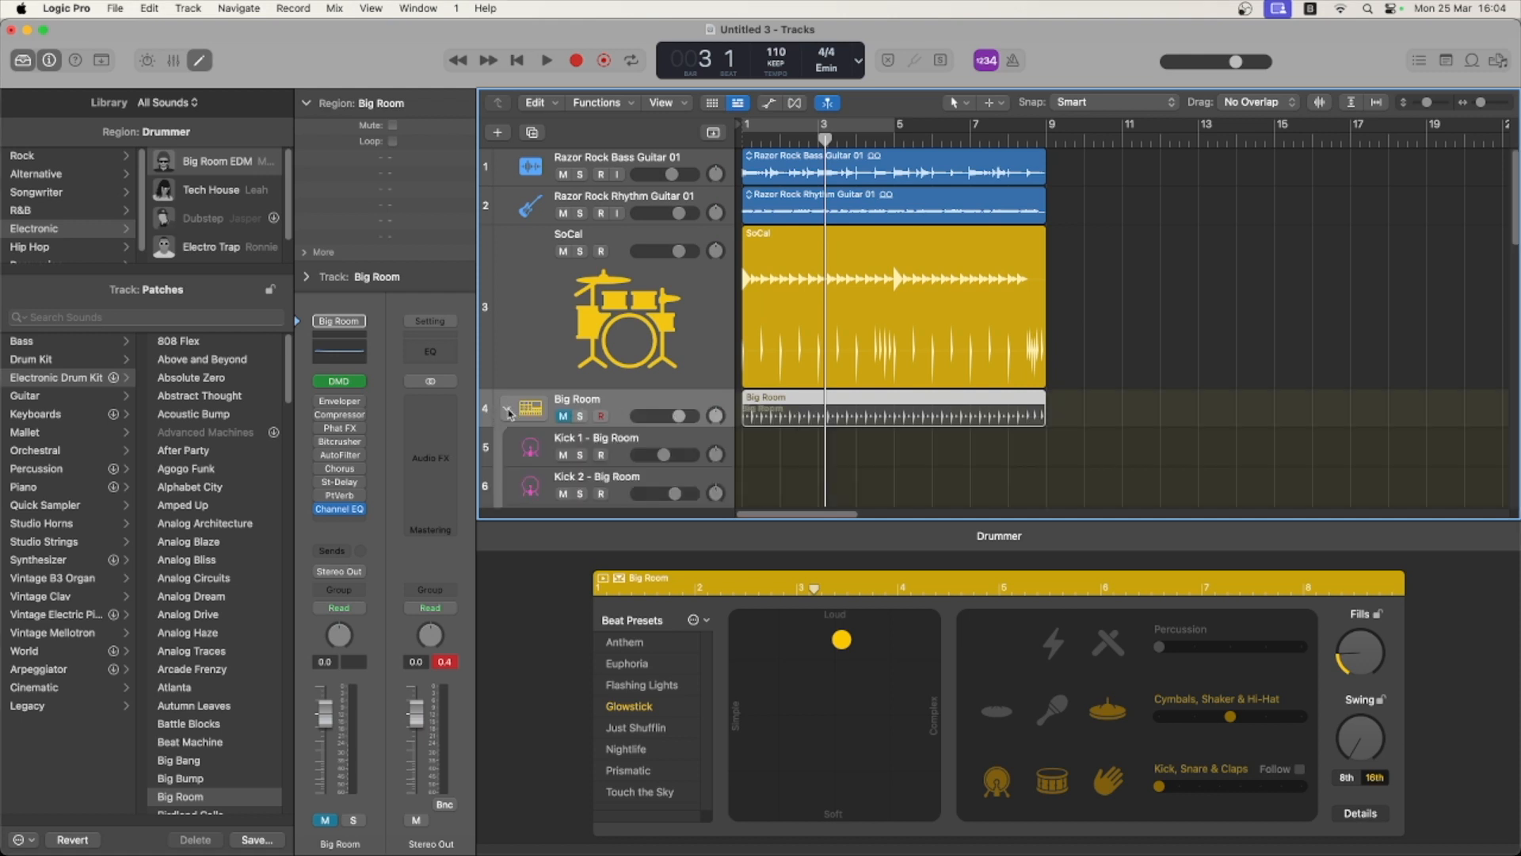
scroll(662, 454, "down", 4)
scroll(662, 454, "down", 6)
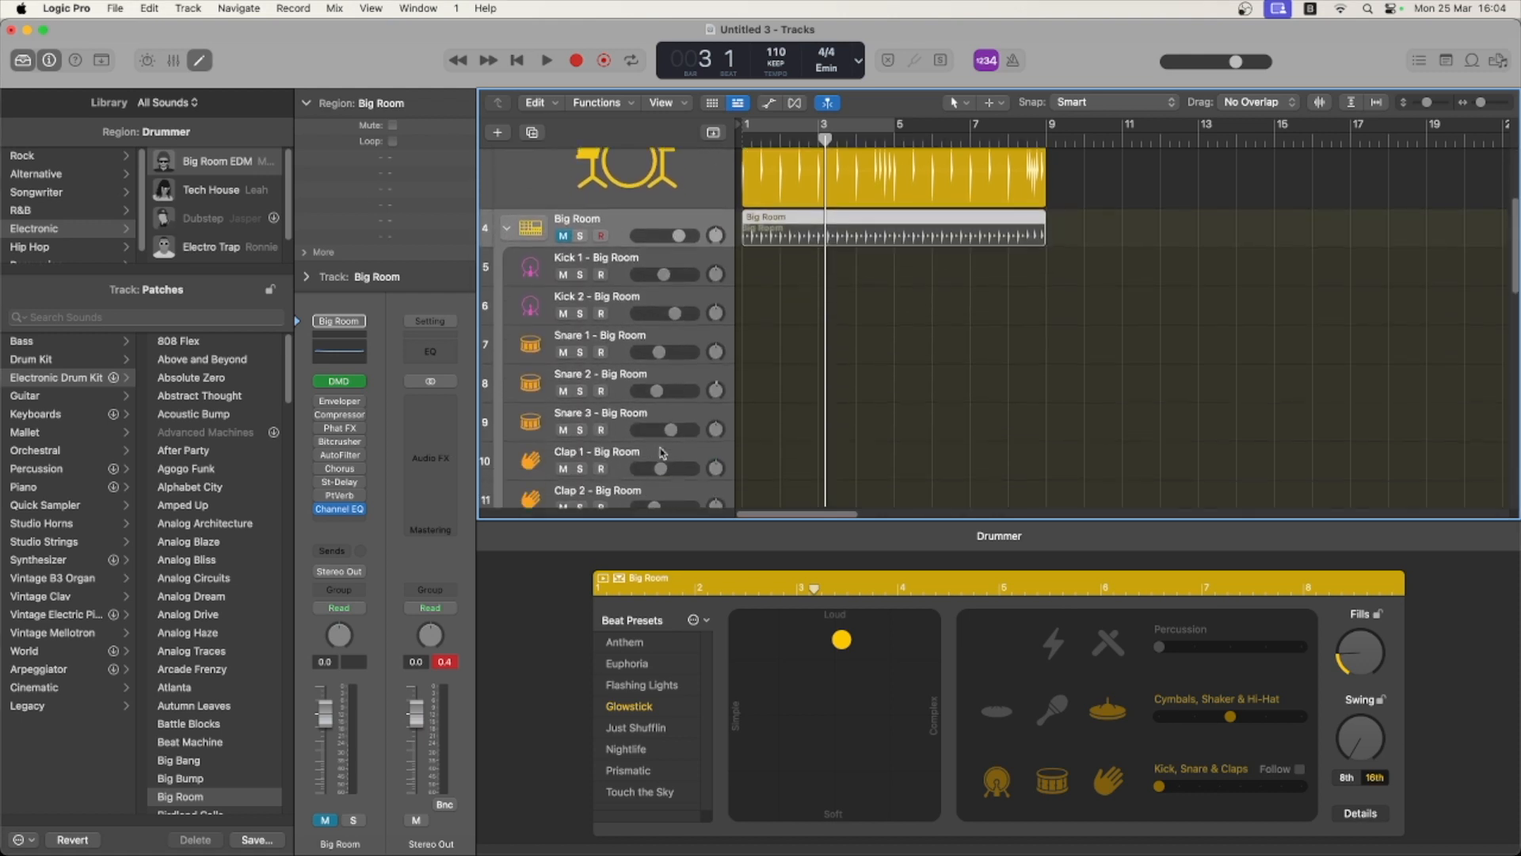
scroll(651, 394, "up", 10)
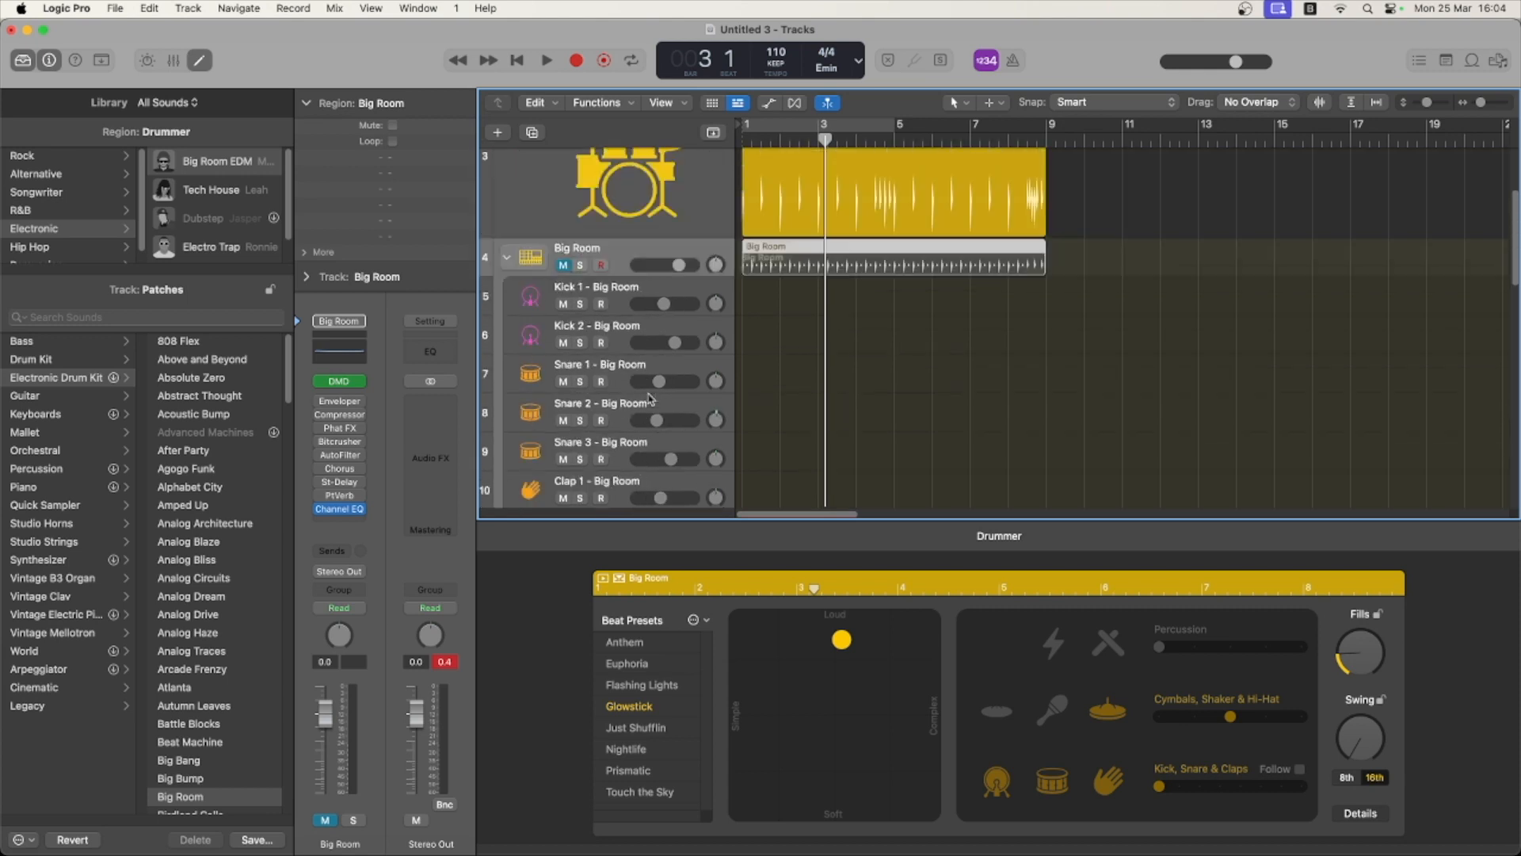
left_click(509, 336)
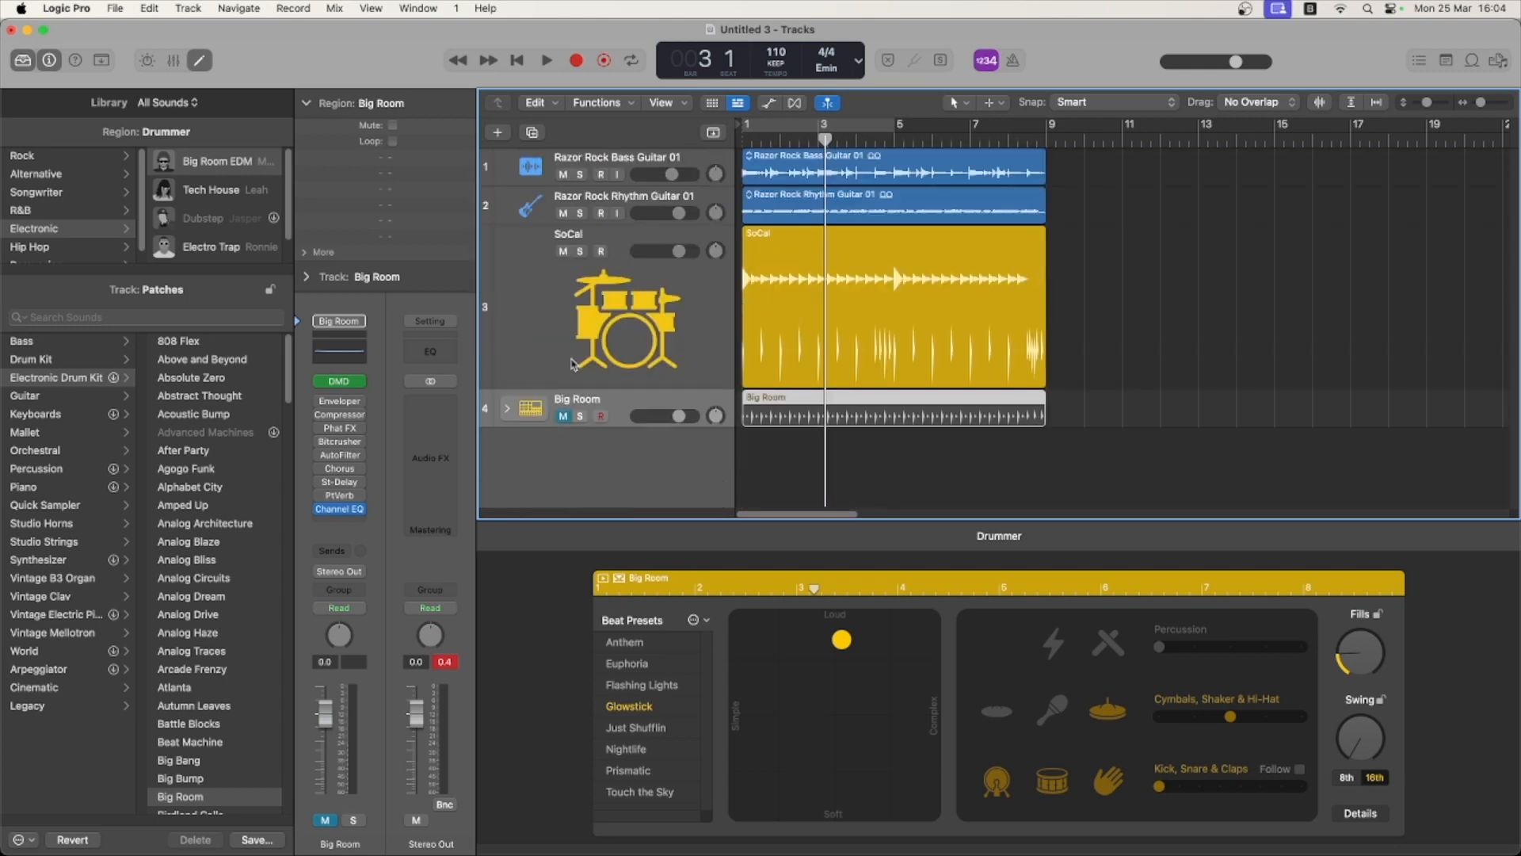
Replace the SoCal track's patch with the SoCal+ kit from Producer Kits.
left_click(547, 304)
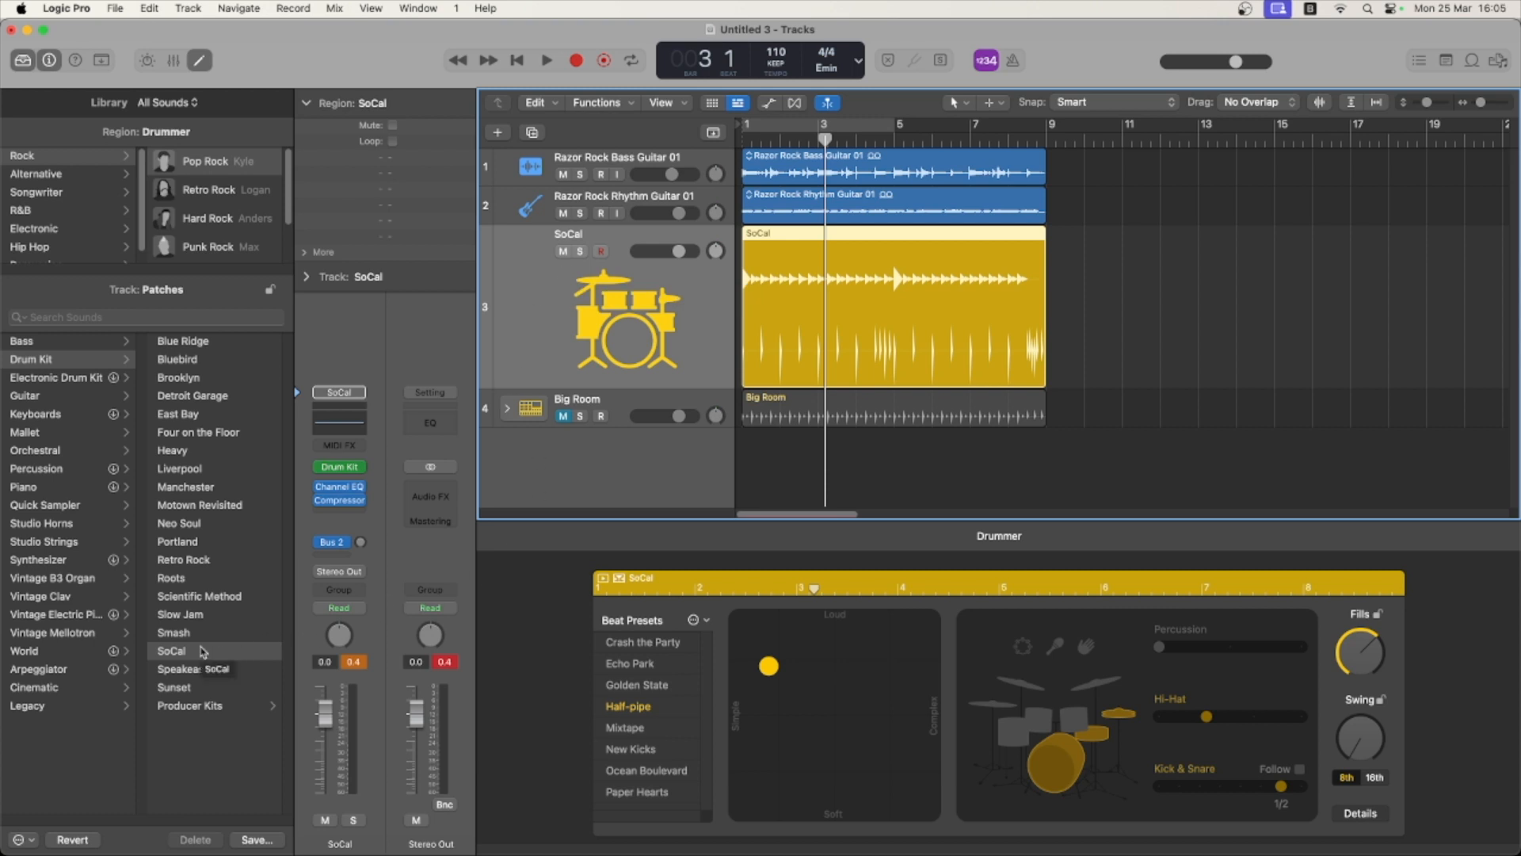
left_click(201, 706)
scroll(216, 666, "down", 3)
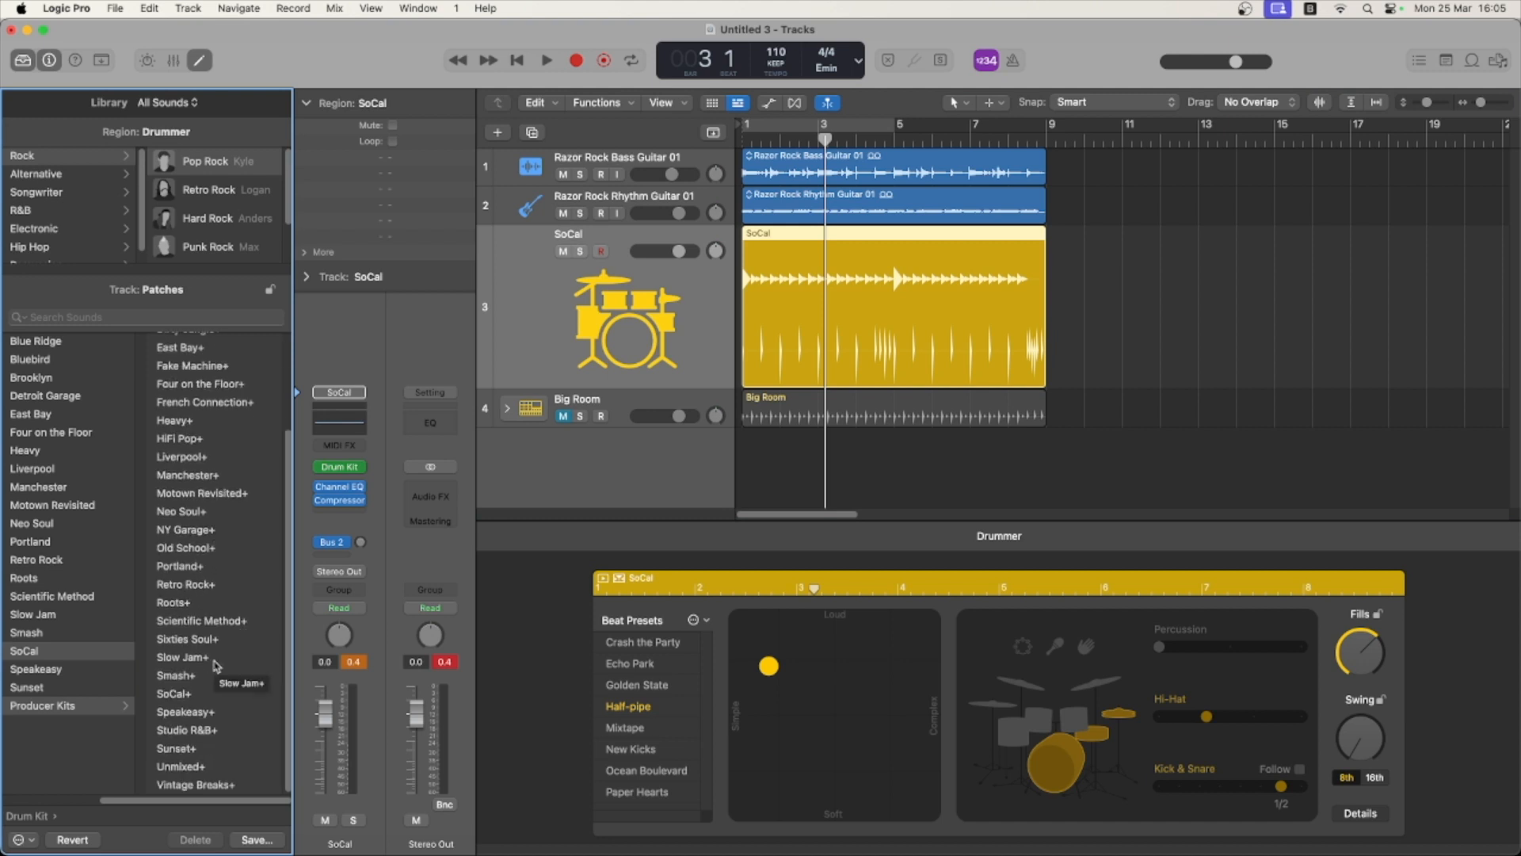
left_click(185, 694)
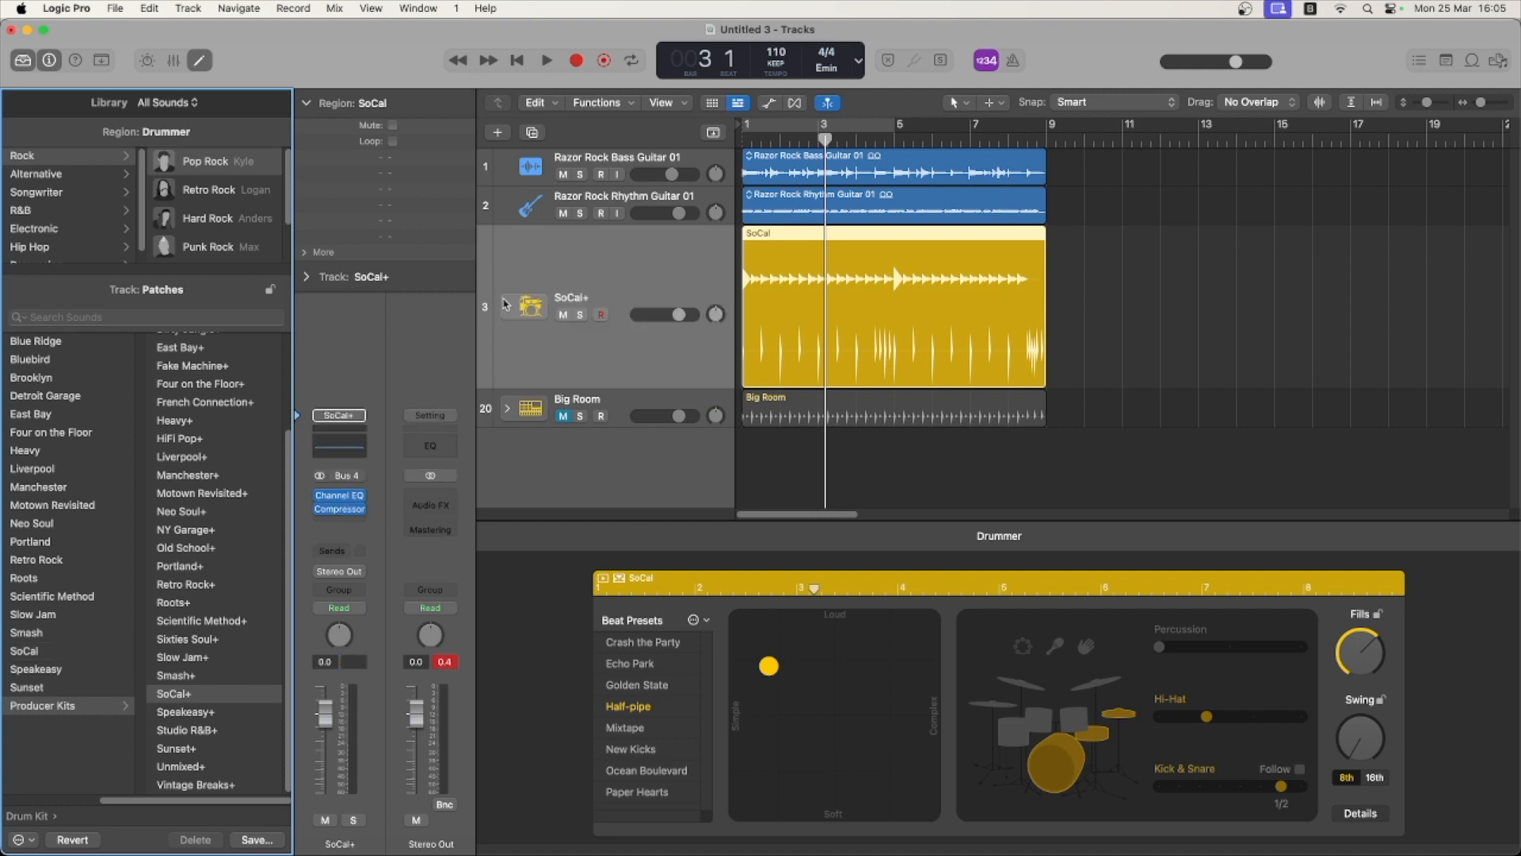
Expand the SoCal+ track stack, look through its separate microphone and drum tracks, and collapse it.
left_click(507, 310)
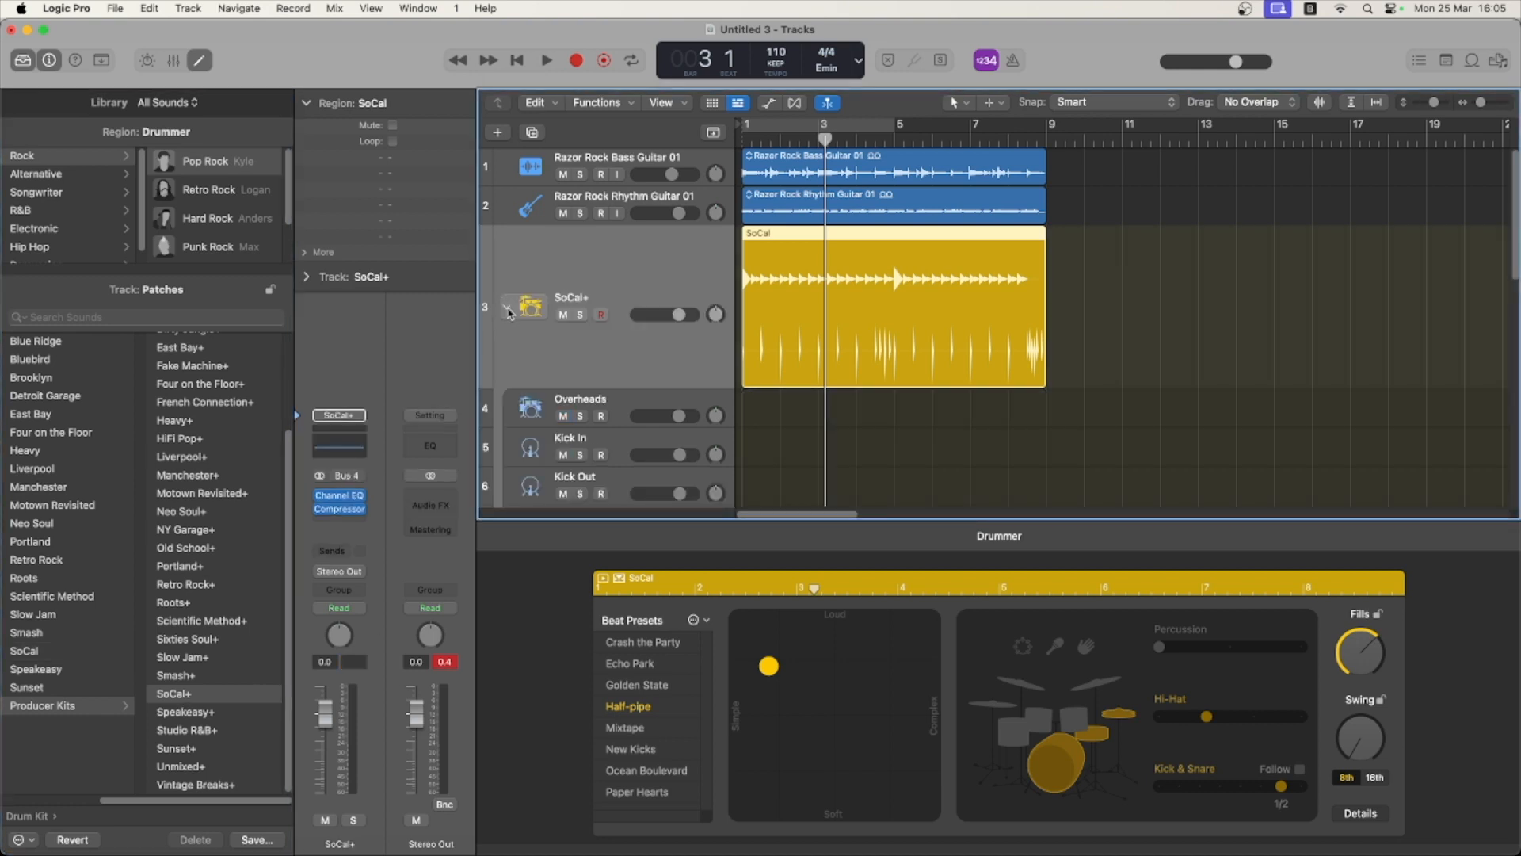
scroll(624, 372, "down", 3)
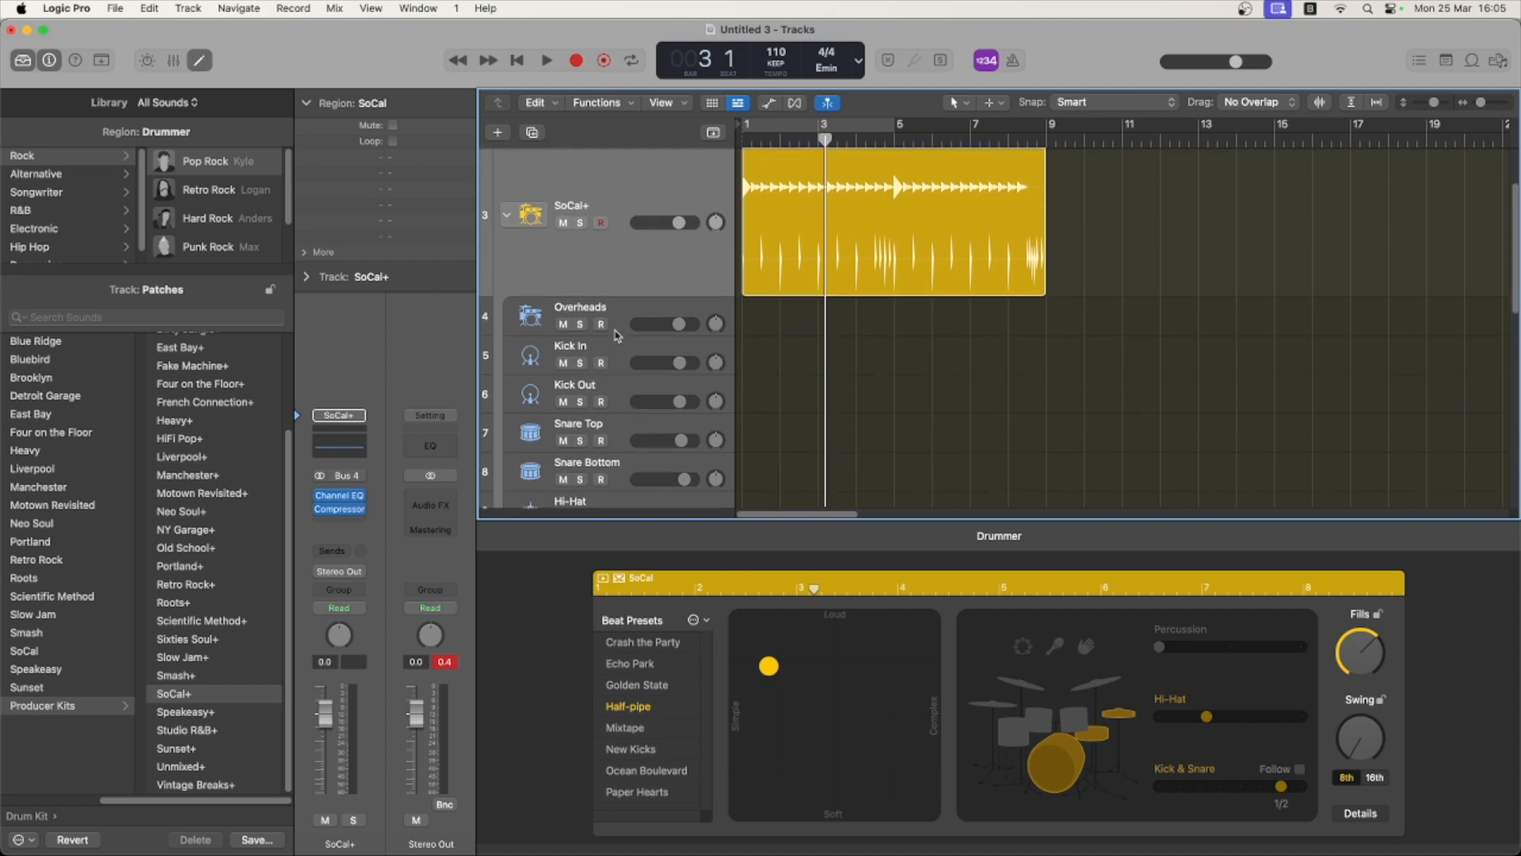
scroll(618, 335, "down", 5)
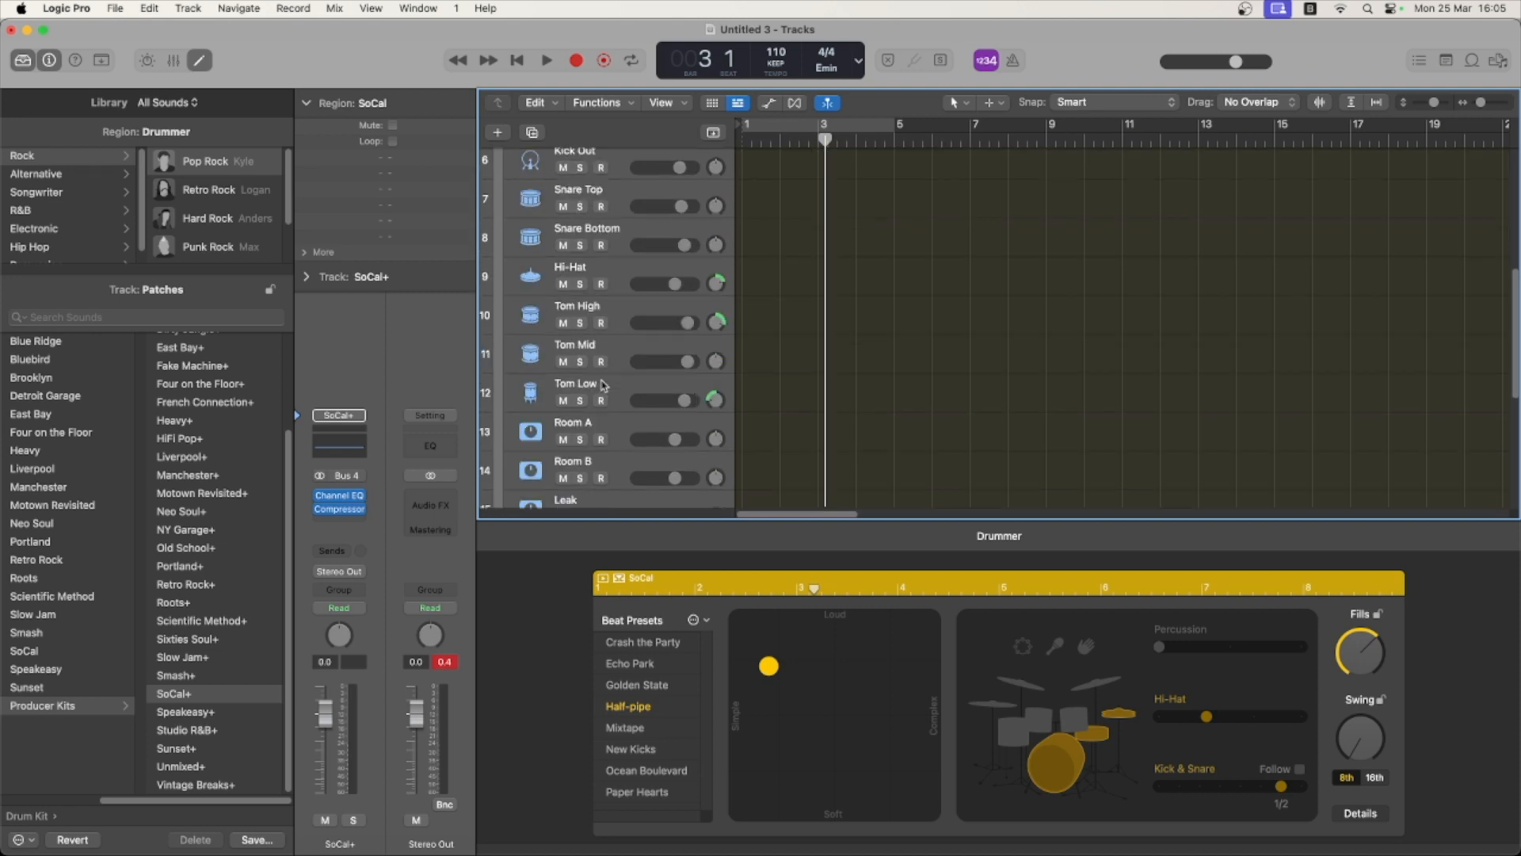
scroll(603, 386, "up", 8)
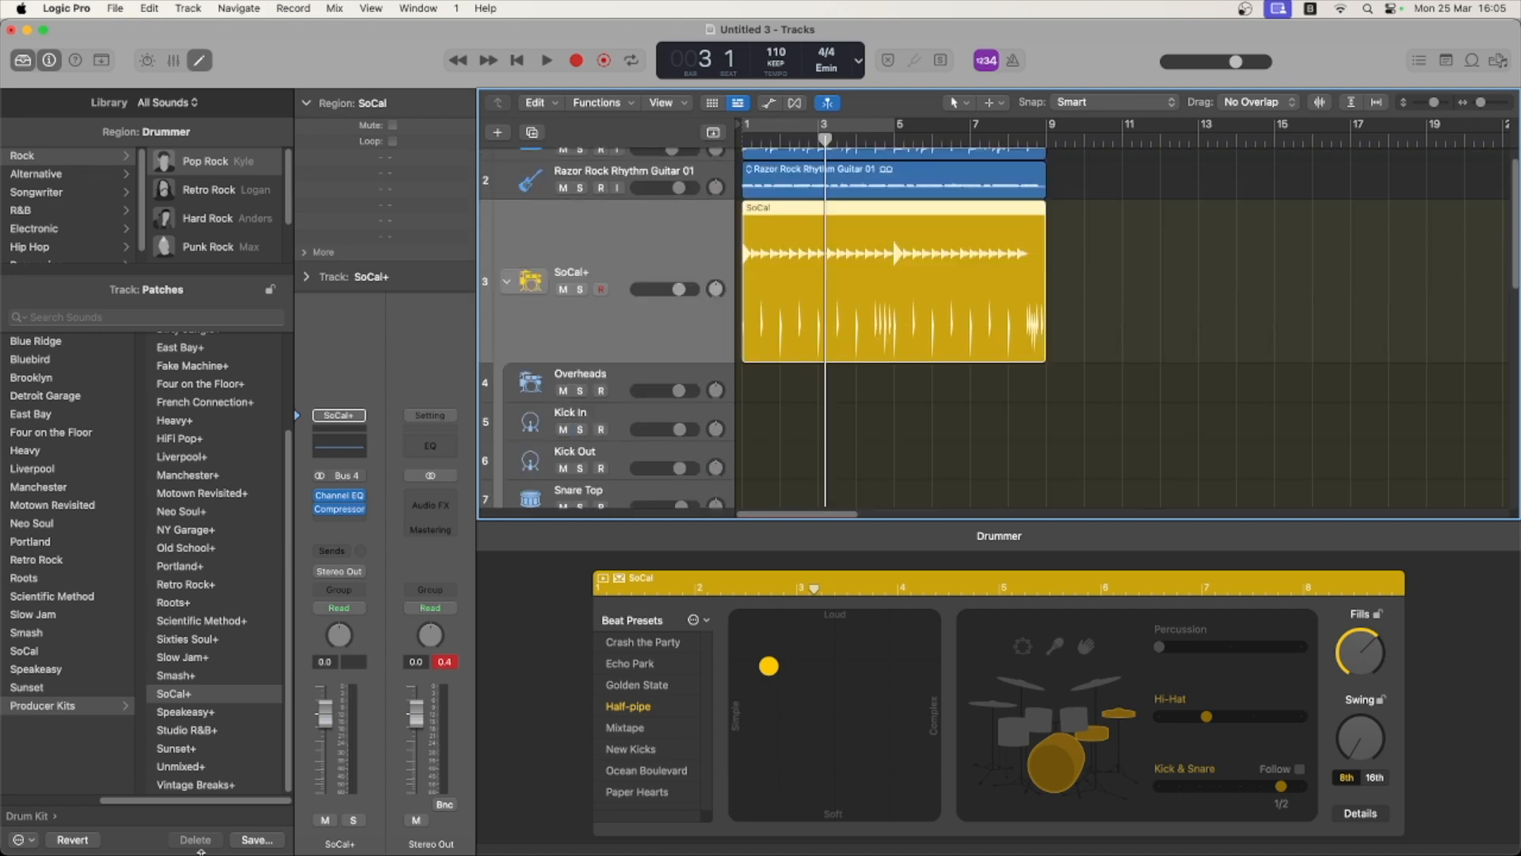
left_click(506, 283)
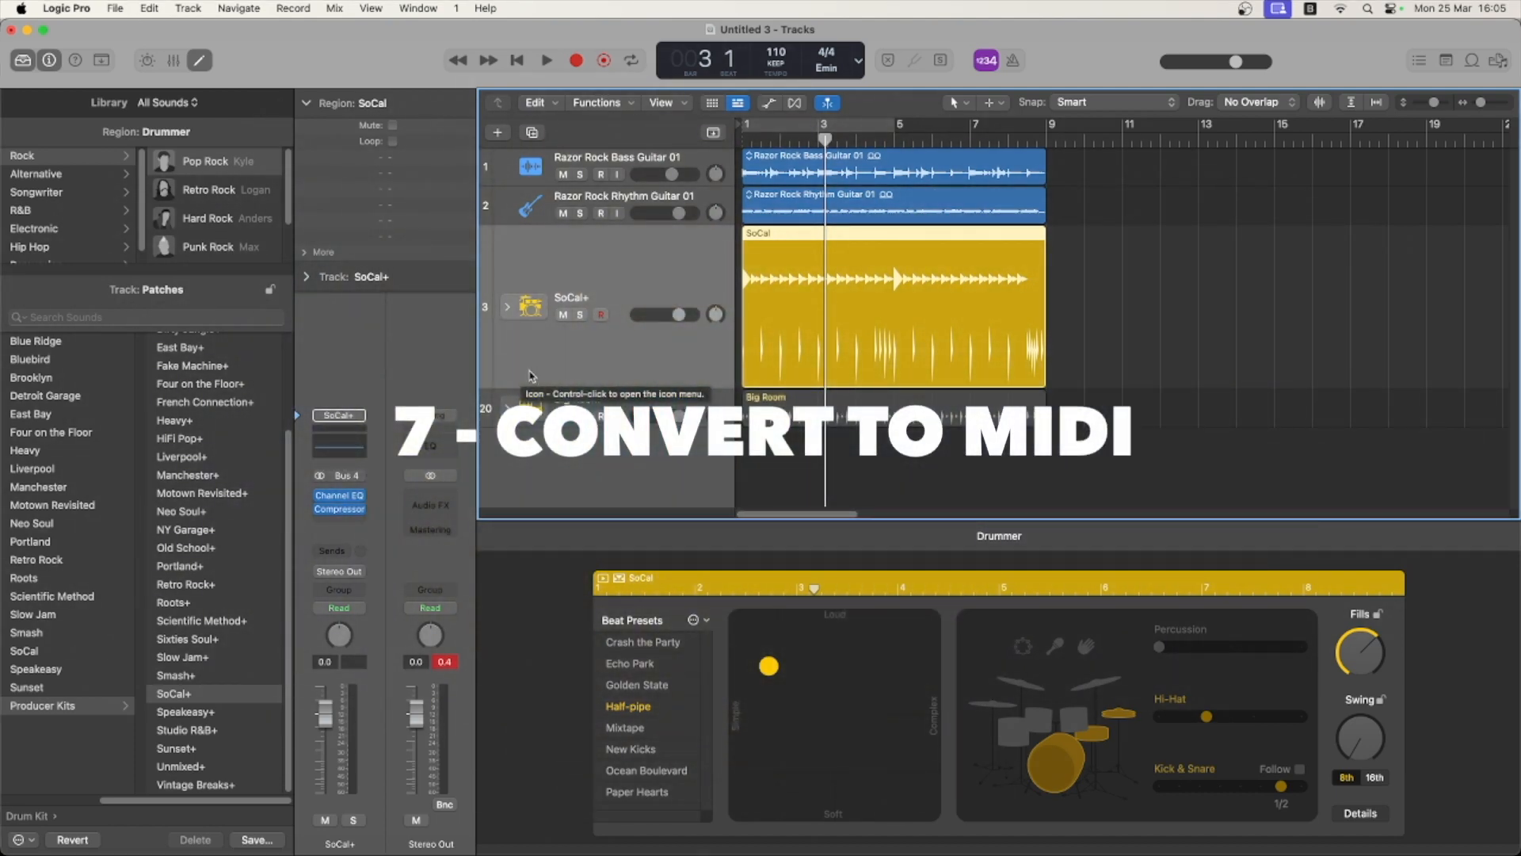
Convert the SoCal drummer region on the SoCal+ track to a MIDI region.
right_click(804, 264)
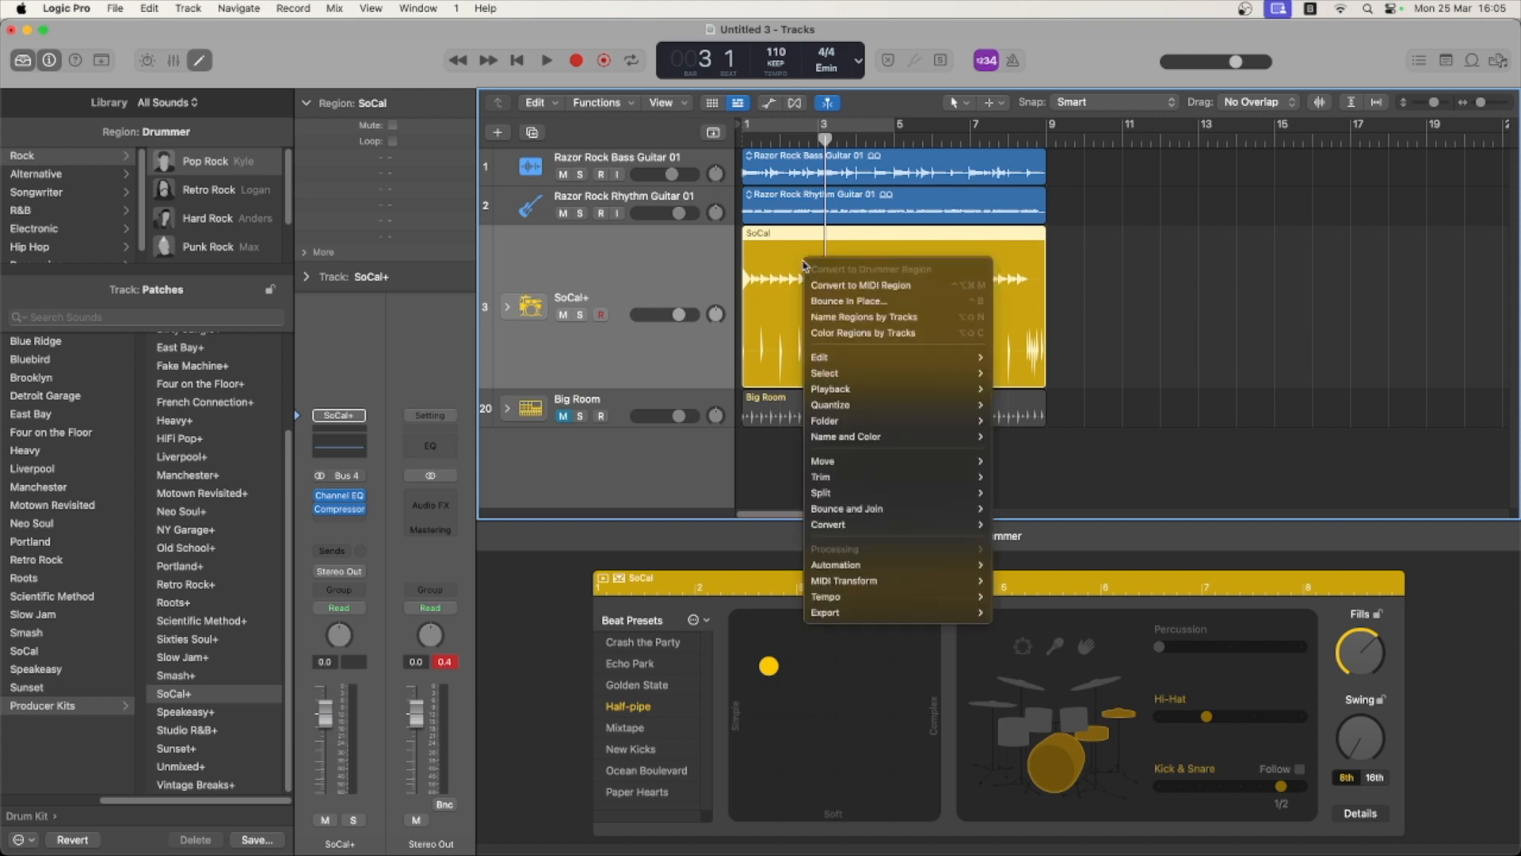
mouse_move(927, 522)
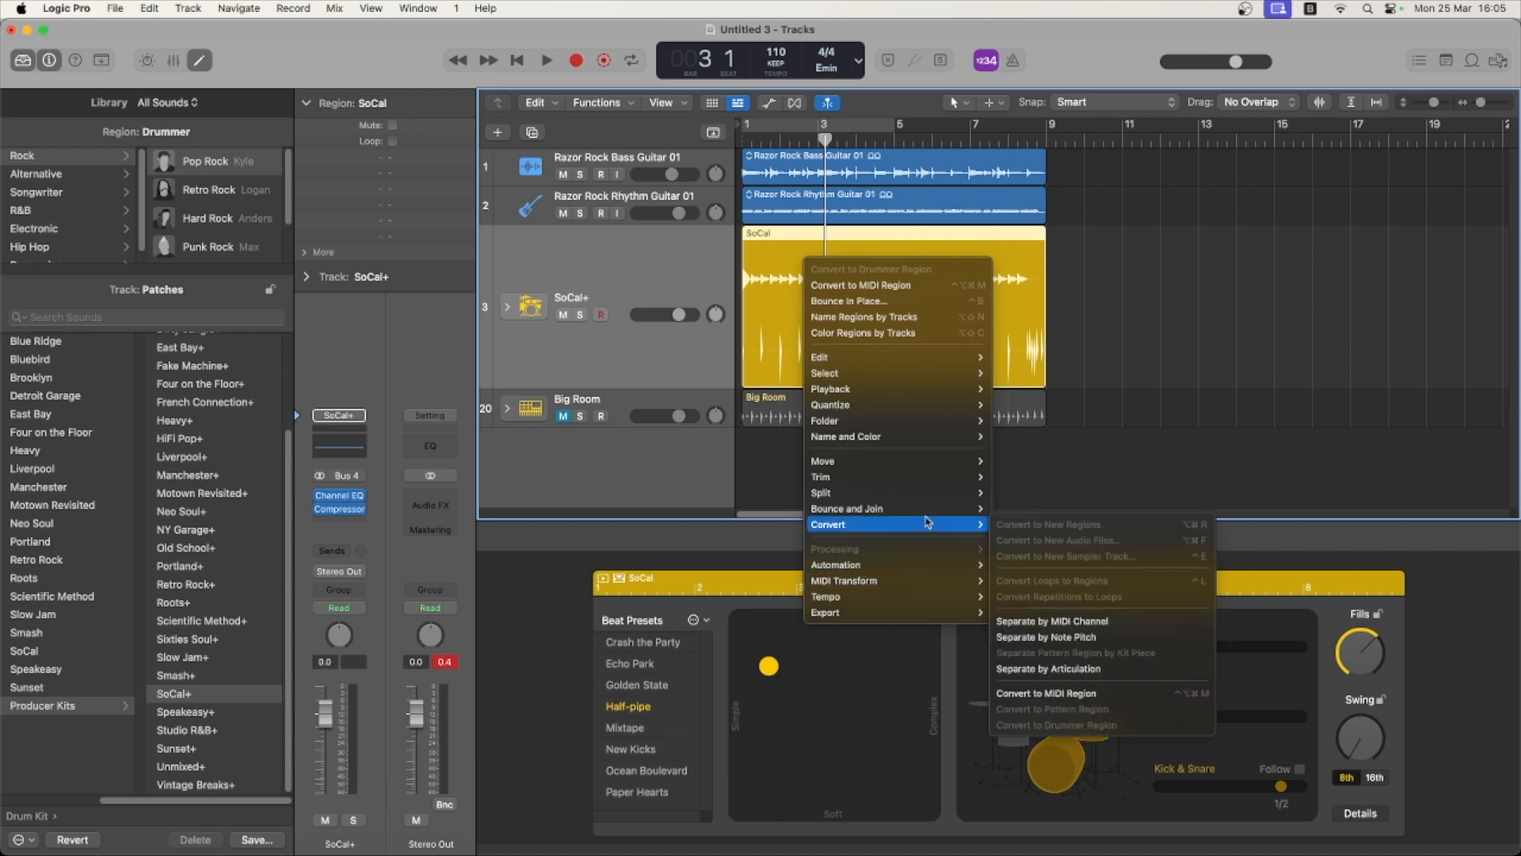
left_click(1064, 694)
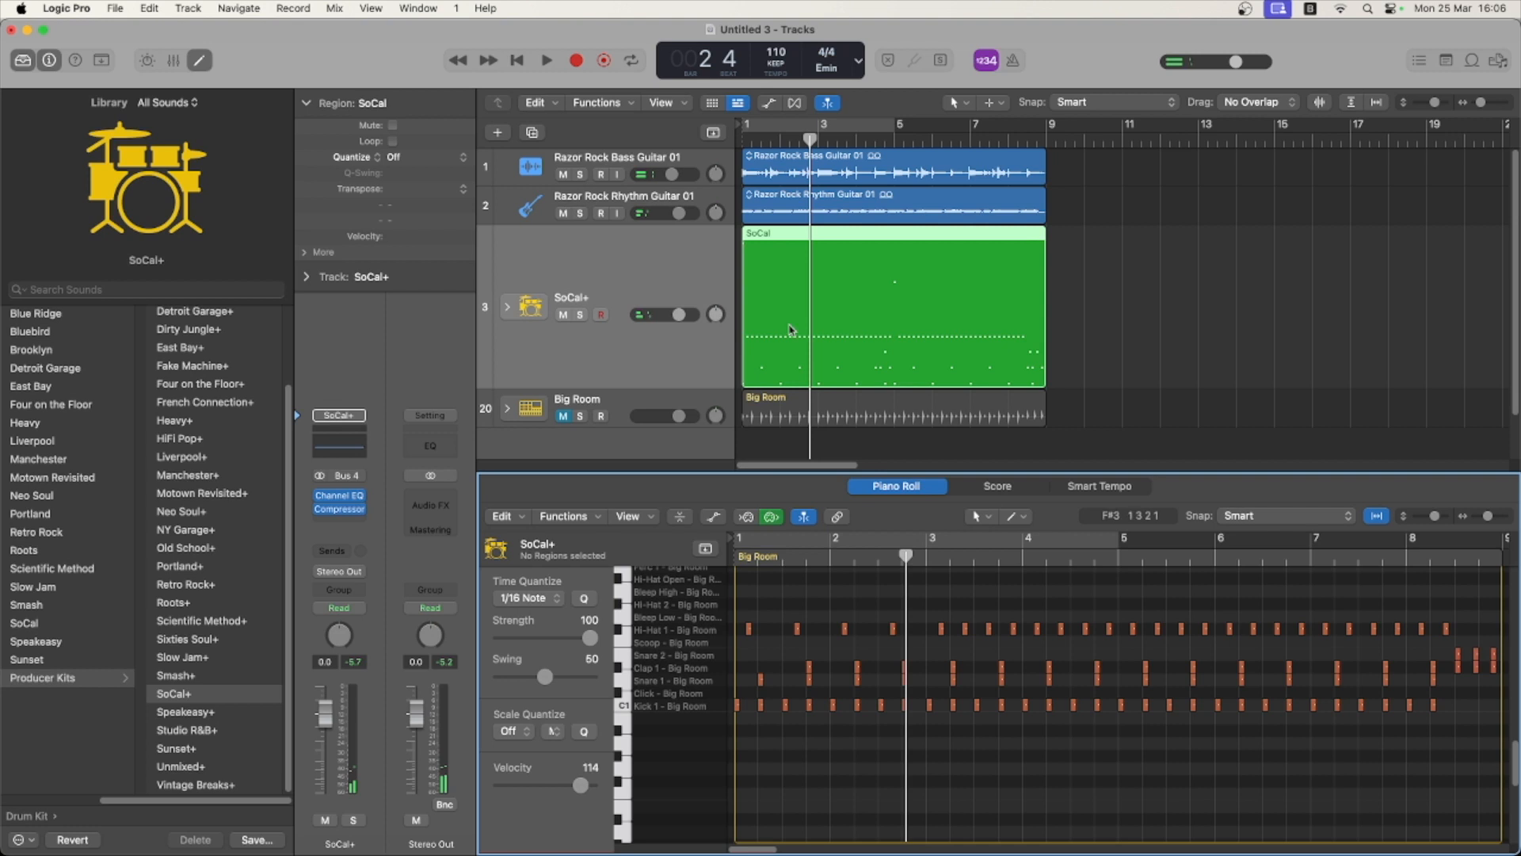
Convert the SoCal MIDI region back to a Drummer region.
right_click(821, 296)
mouse_move(931, 567)
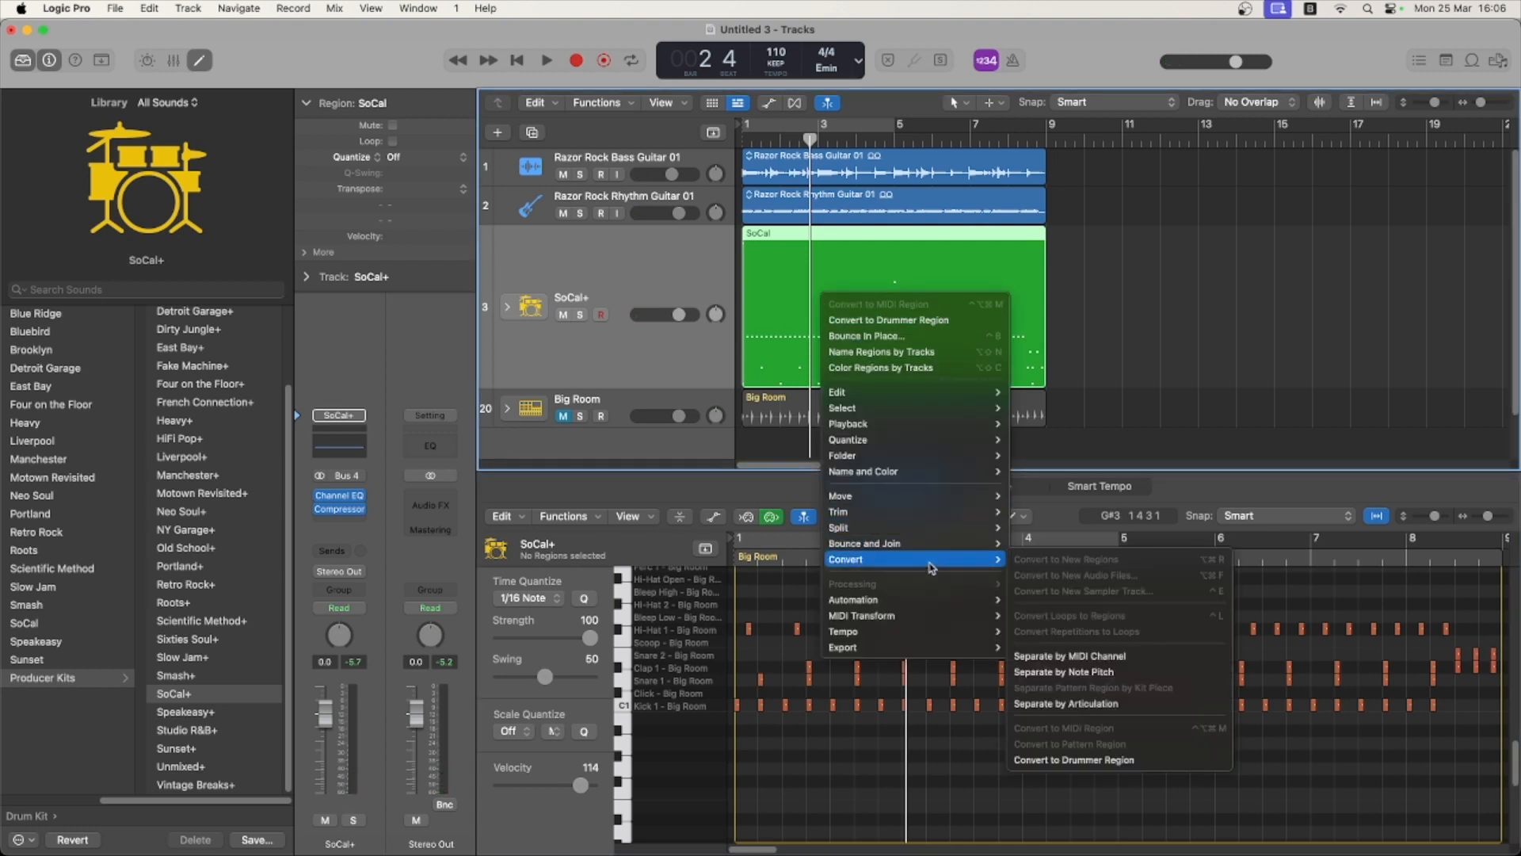
left_click(1037, 758)
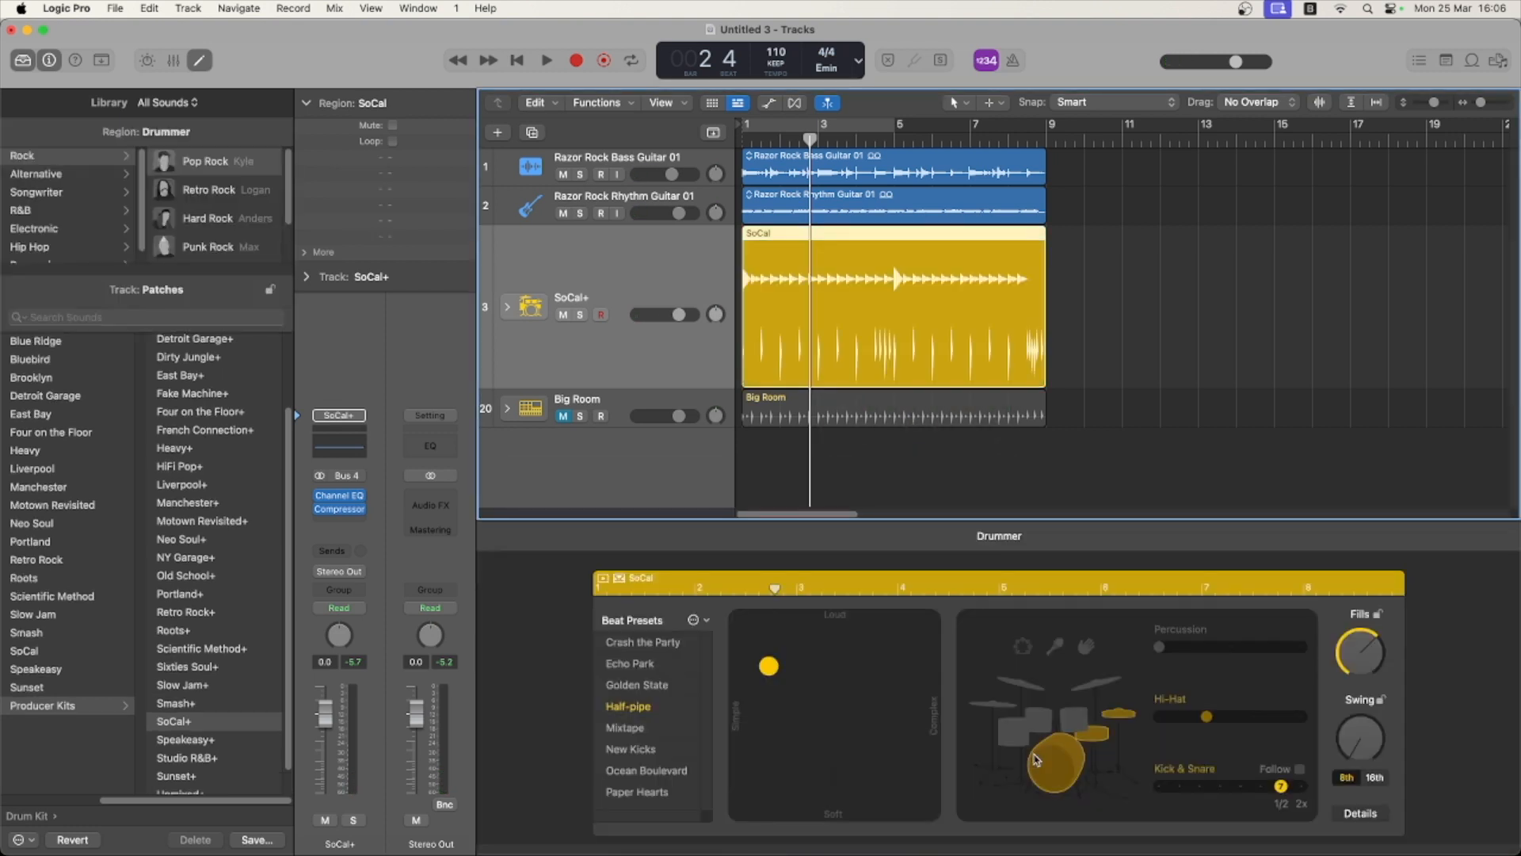